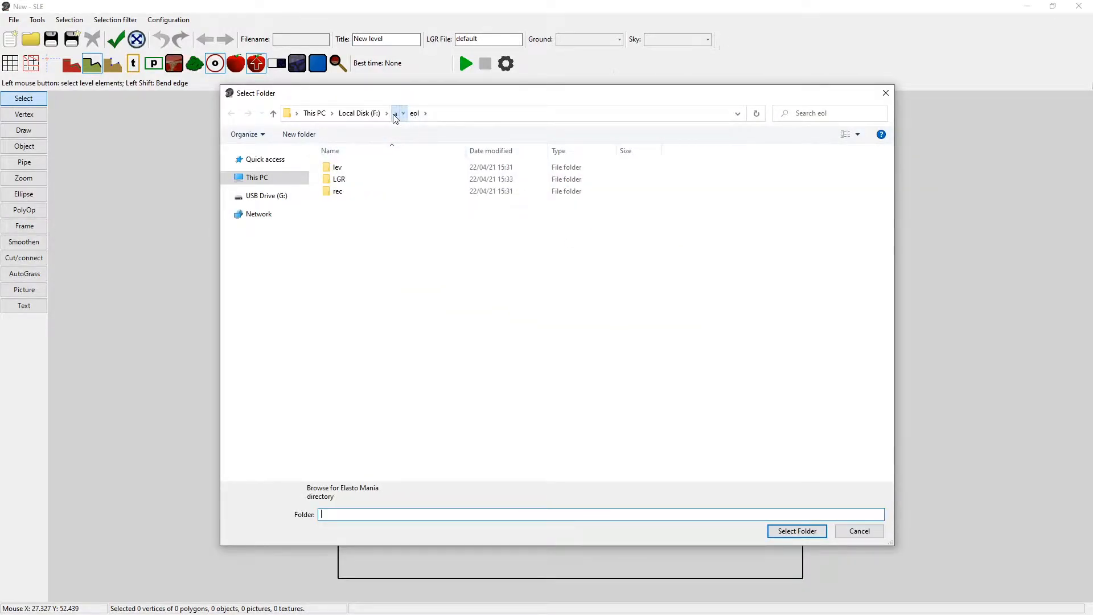
Choose the eol folder inside folder a on Local Disk (F:) as the Elasto Mania directory.
{"action": "left_click", "coordinate": [395, 114]}
{"action": "left_click", "coordinate": [338, 167]}
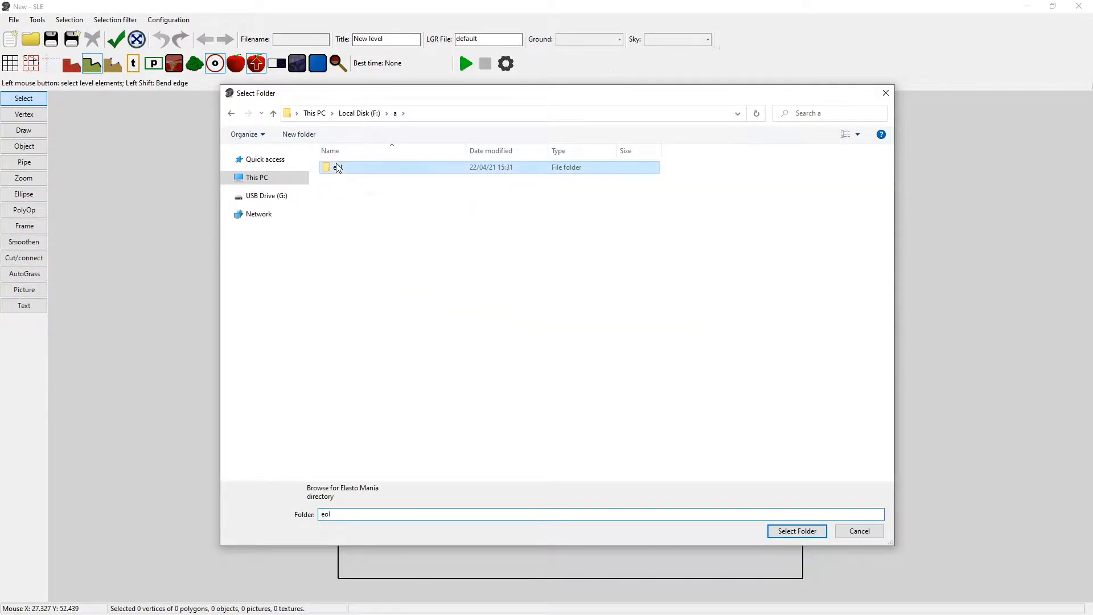
{"action": "left_click", "coordinate": [797, 531]}
{"action": "left_click", "coordinate": [685, 126]}
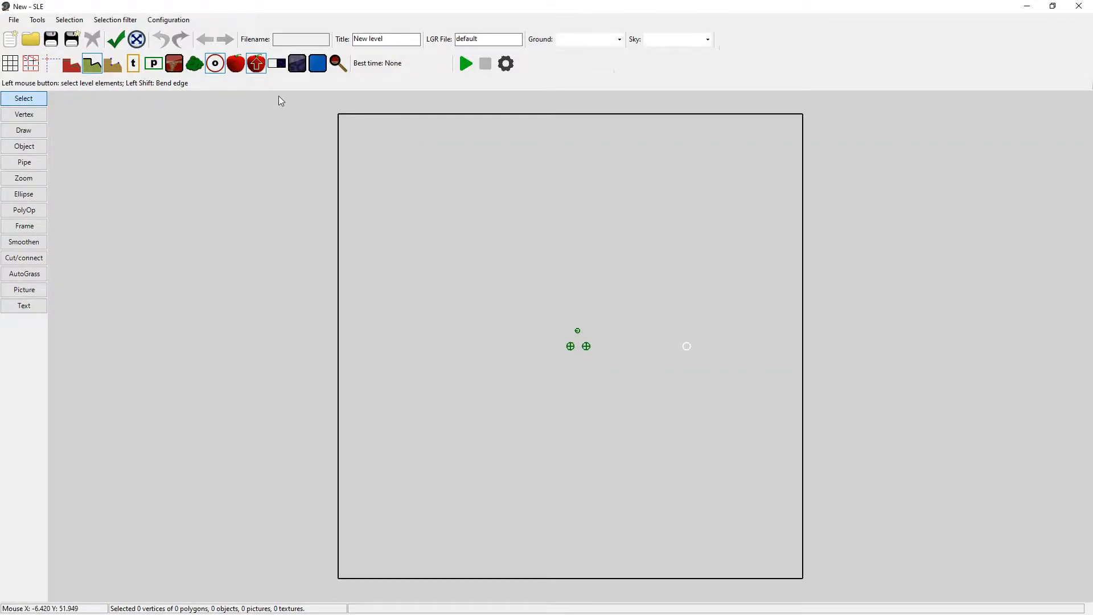
Turn on the display of the filled ground, the ground texture and the sky texture.
{"action": "left_click", "coordinate": [277, 64]}
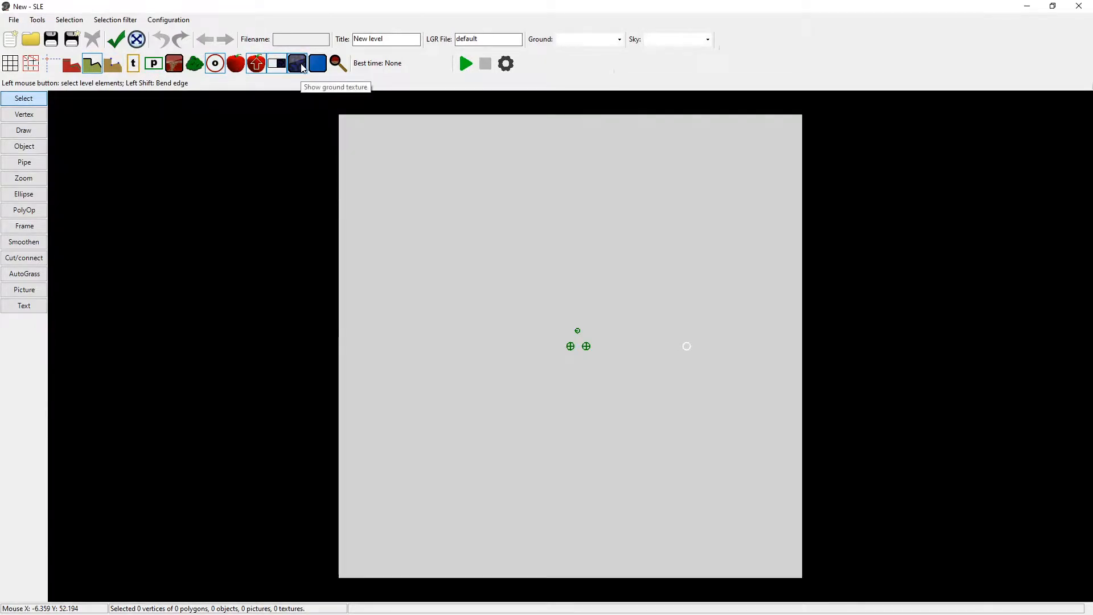
{"action": "left_click", "coordinate": [302, 67]}
{"action": "left_click", "coordinate": [322, 67]}
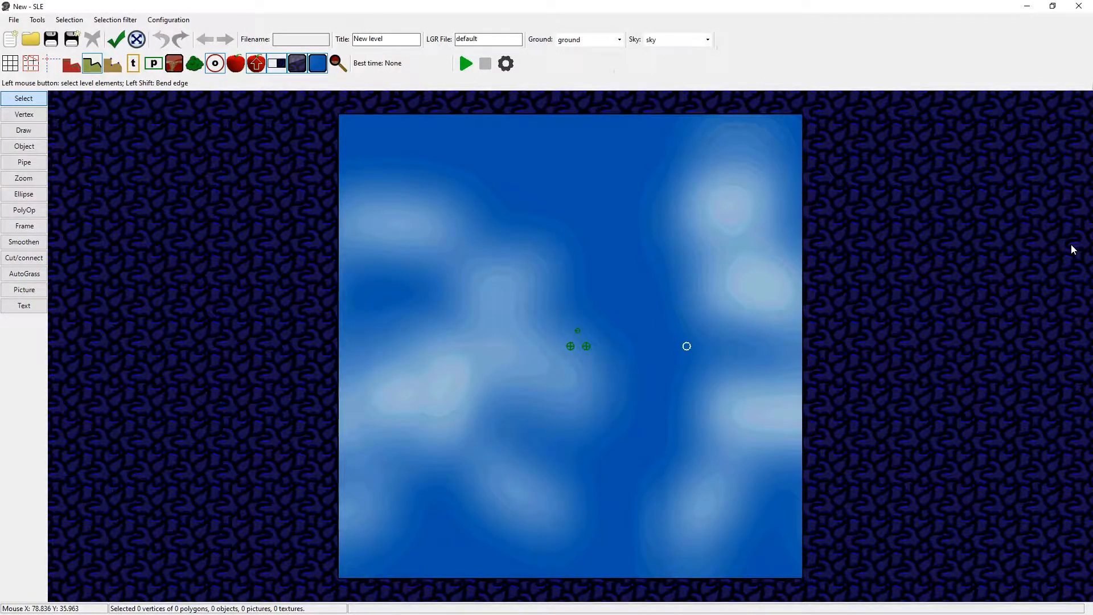
Draw a four-sided sky polygon with the Vertex tool in the ground to the left of the large square.
{"action": "left_click", "coordinate": [24, 115]}
{"action": "left_click", "coordinate": [344, 118]}
{"action": "right_click", "coordinate": [389, 118]}
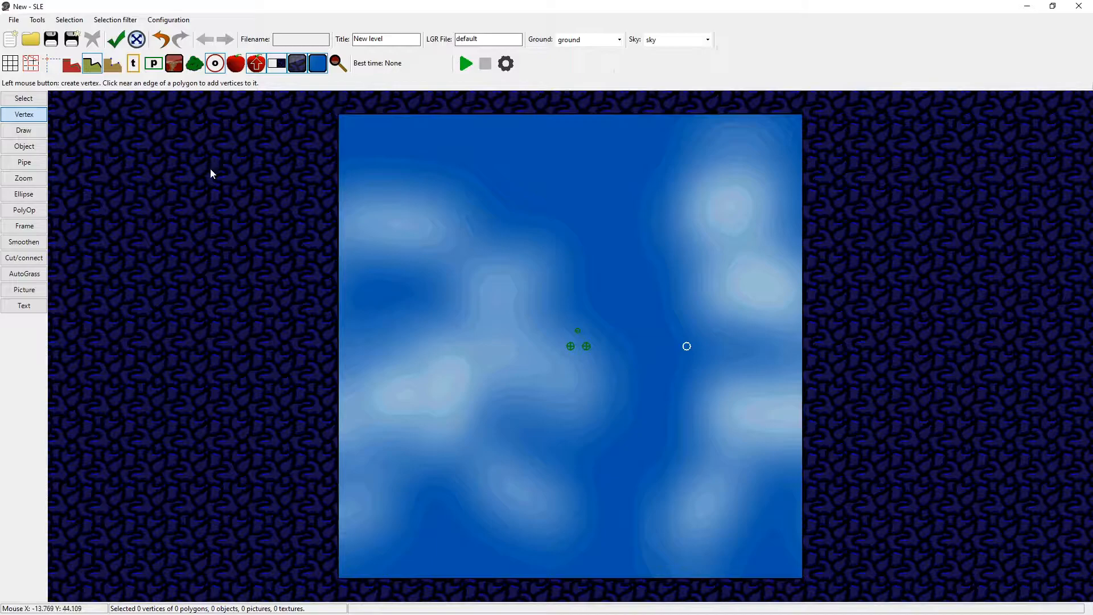
{"action": "left_click", "coordinate": [148, 162]}
{"action": "left_click", "coordinate": [113, 298]}
{"action": "left_click", "coordinate": [237, 331]}
{"action": "left_click", "coordinate": [273, 288]}
{"action": "right_click", "coordinate": [259, 176]}
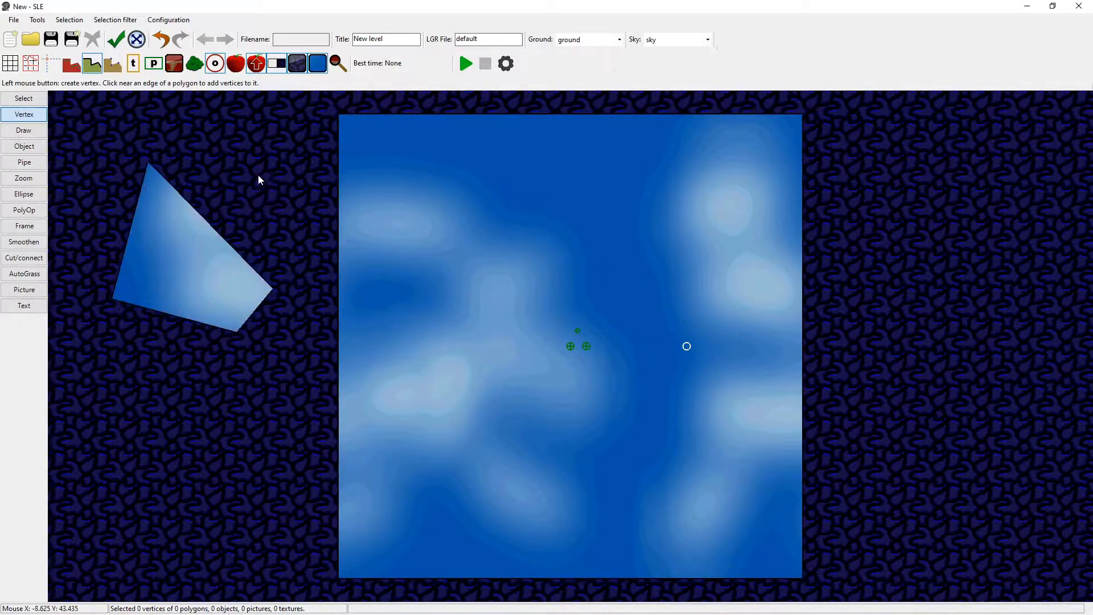
Draw a triangular sky polygon in the ground to the right of the large square.
{"action": "left_click", "coordinate": [892, 229]}
{"action": "left_click", "coordinate": [853, 267]}
{"action": "left_click", "coordinate": [985, 312]}
{"action": "right_click", "coordinate": [1004, 304]}
Draw a four-sided ground polygon inside the upper part of the large square.
{"action": "left_click", "coordinate": [514, 245]}
{"action": "left_click", "coordinate": [670, 292]}
{"action": "left_click", "coordinate": [702, 237]}
{"action": "right_click", "coordinate": [706, 195]}
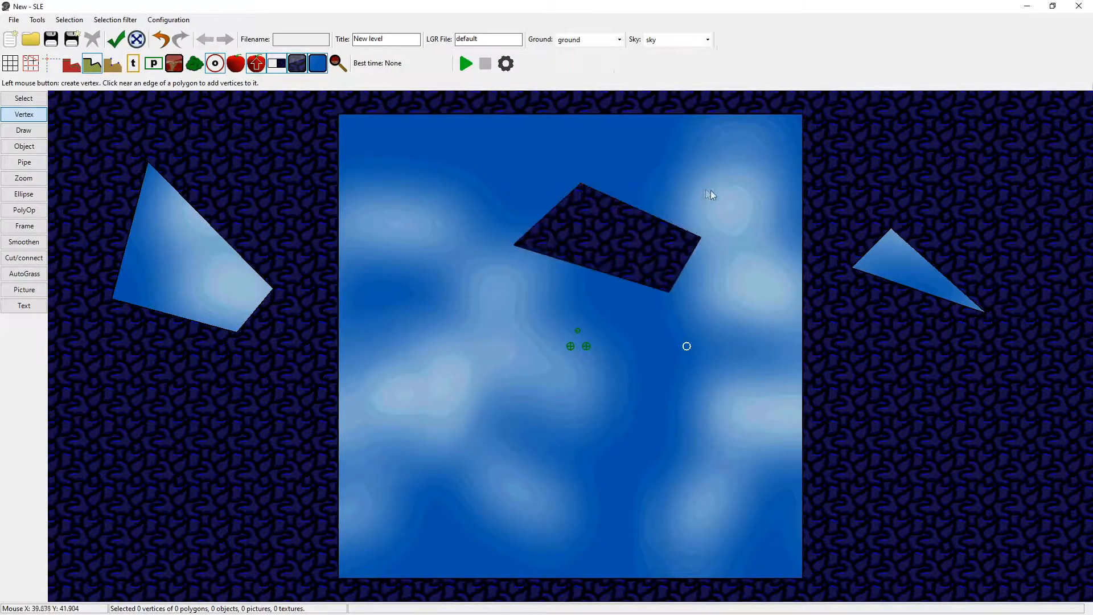
Delete the large square polygon and move the bike start into the middle four-sided polygon.
{"action": "left_click", "coordinate": [23, 98]}
{"action": "mouse_move", "coordinate": [364, 120]}
{"action": "left_mouse_down"}
{"action": "mouse_move", "coordinate": [348, 138]}
{"action": "mouse_move", "coordinate": [371, 121]}
{"action": "left_mouse_up"}
{"action": "left_click", "coordinate": [24, 114]}
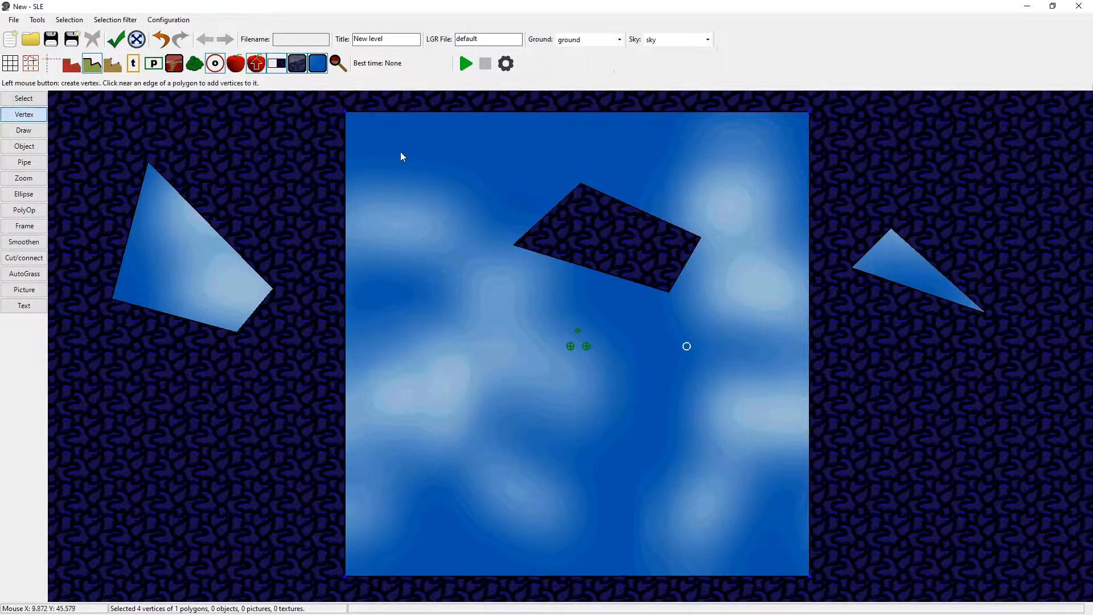
{"action": "left_click", "coordinate": [5, 98]}
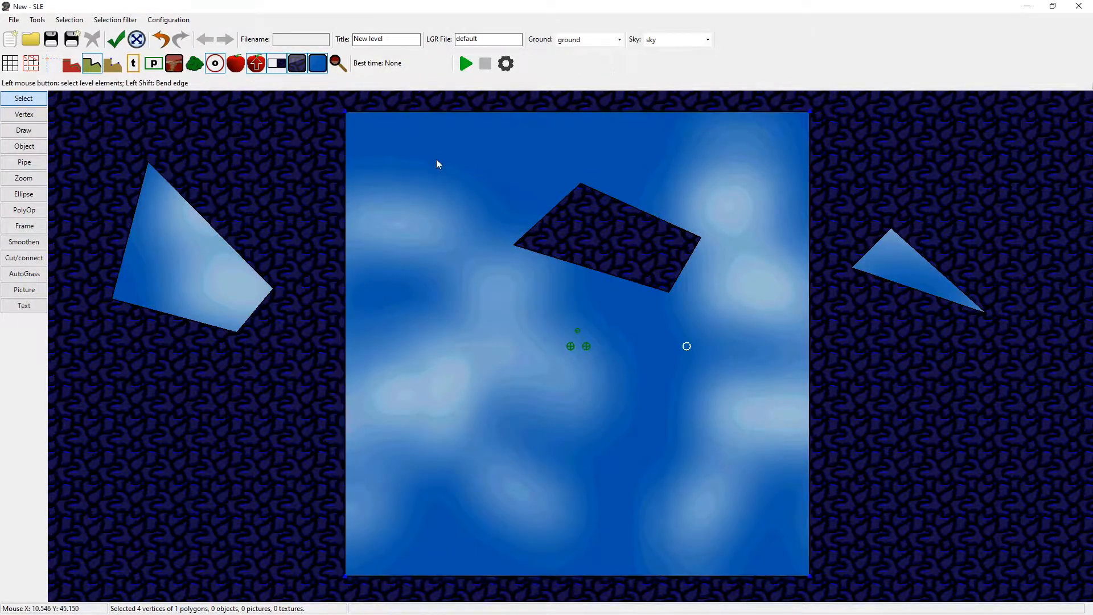
{"action": "key", "text": "Delete"}
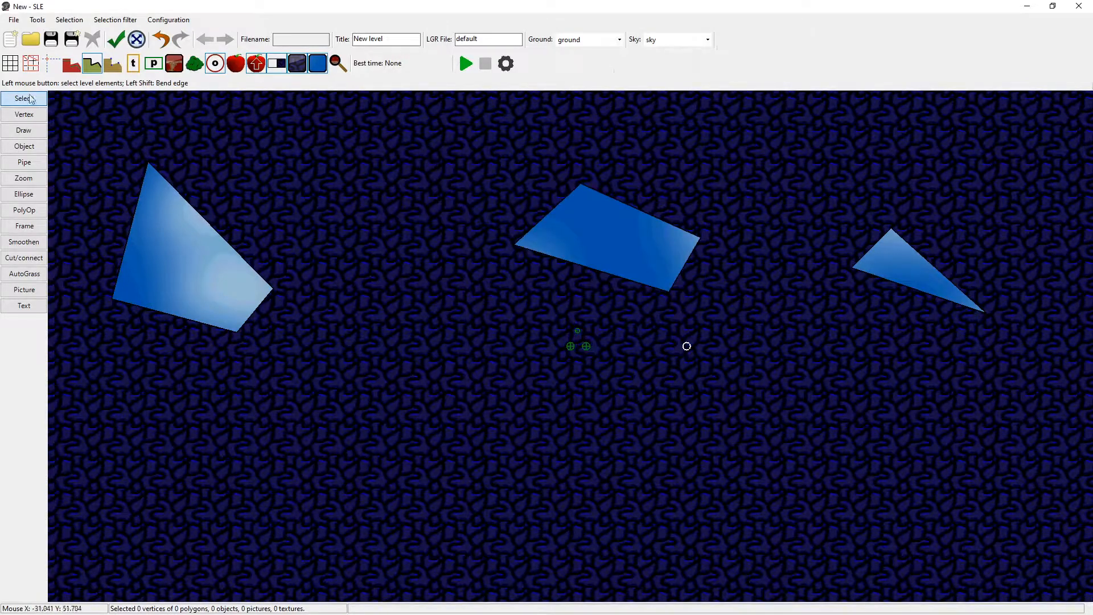
{"action": "left_click_drag", "start_coordinate": [570, 349], "coordinate": [549, 249]}
Draw a seven-sided polygon that fully encloses the middle four-sided polygon with the bike start.
{"action": "left_click", "coordinate": [23, 114]}
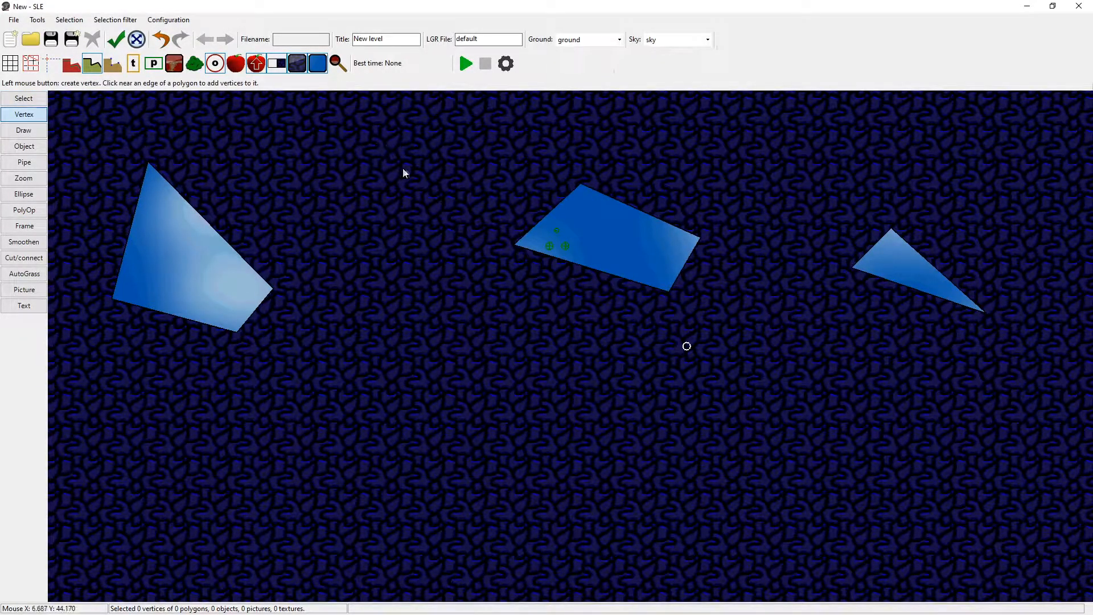
{"action": "left_click", "coordinate": [484, 167]}
{"action": "left_click", "coordinate": [487, 275]}
{"action": "left_click", "coordinate": [564, 309]}
{"action": "left_click", "coordinate": [713, 327]}
{"action": "left_click", "coordinate": [780, 299]}
{"action": "left_click", "coordinate": [781, 210]}
{"action": "left_click", "coordinate": [746, 156]}
{"action": "right_click", "coordinate": [683, 134]}
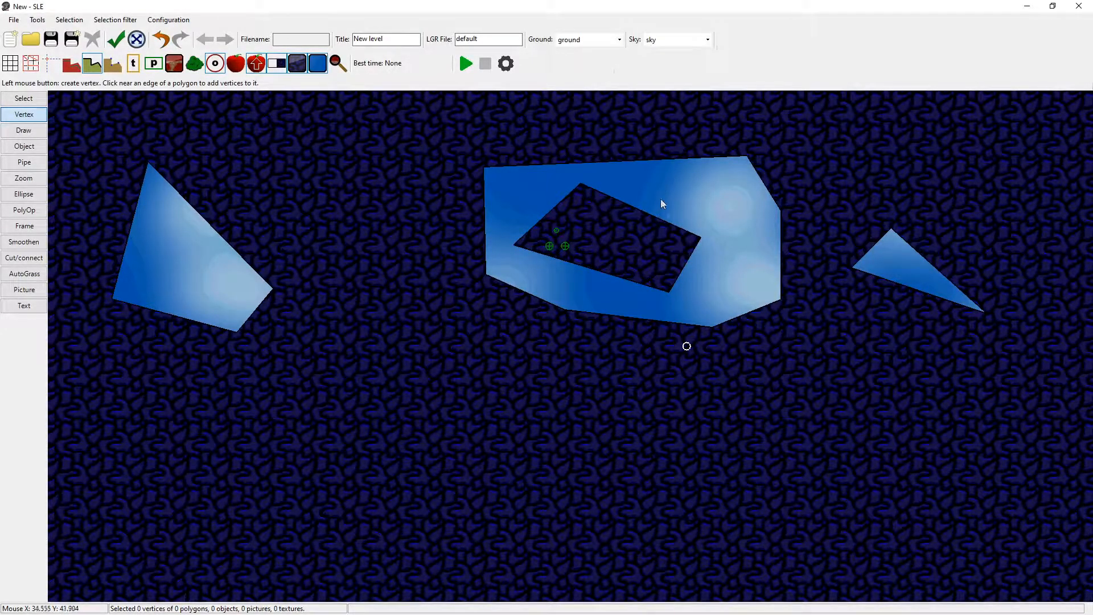
Move the exit flower and the bike start into the sky area beneath the inner ground polygon.
{"action": "left_click", "coordinate": [24, 99]}
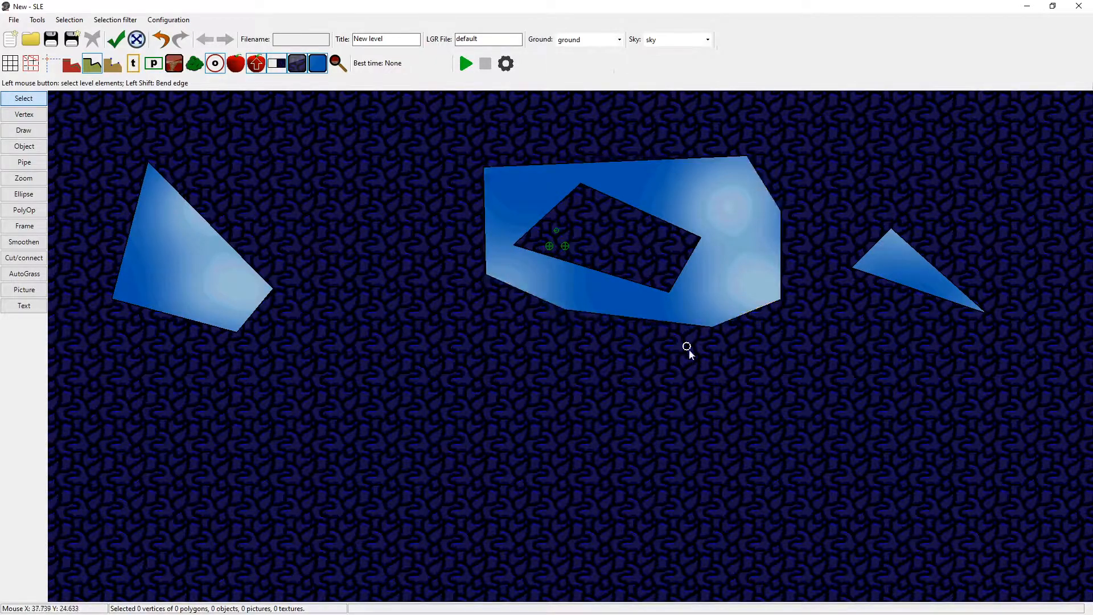
{"action": "left_click_drag", "start_coordinate": [687, 347], "coordinate": [682, 245]}
{"action": "scroll", "coordinate": [682, 245], "scroll_direction": "up", "scroll_amount": 3}
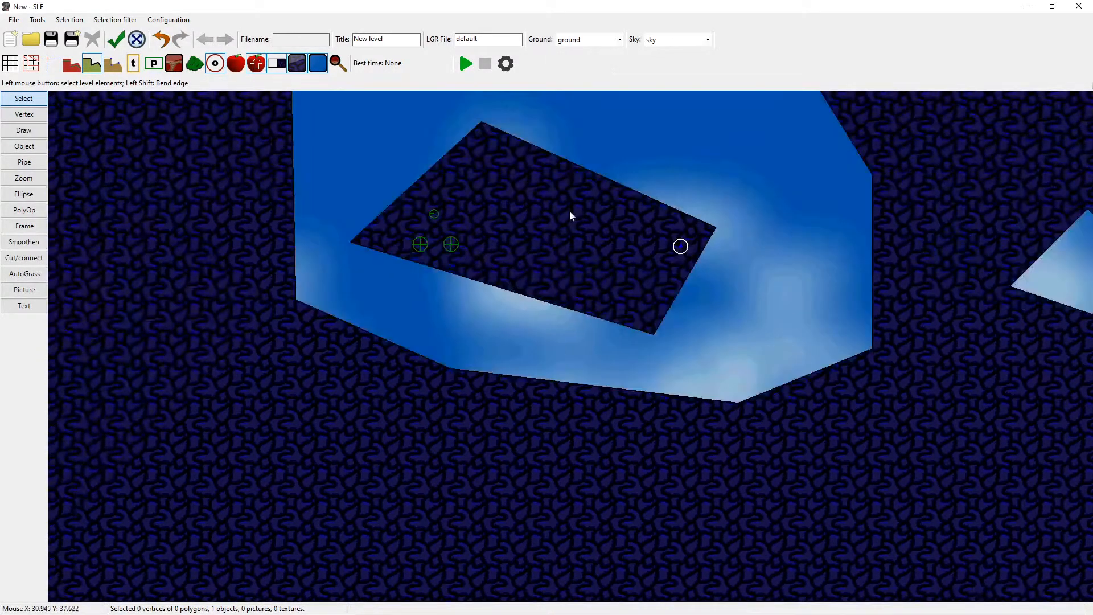
{"action": "middle_click_drag", "start_coordinate": [570, 212], "coordinate": [612, 275]}
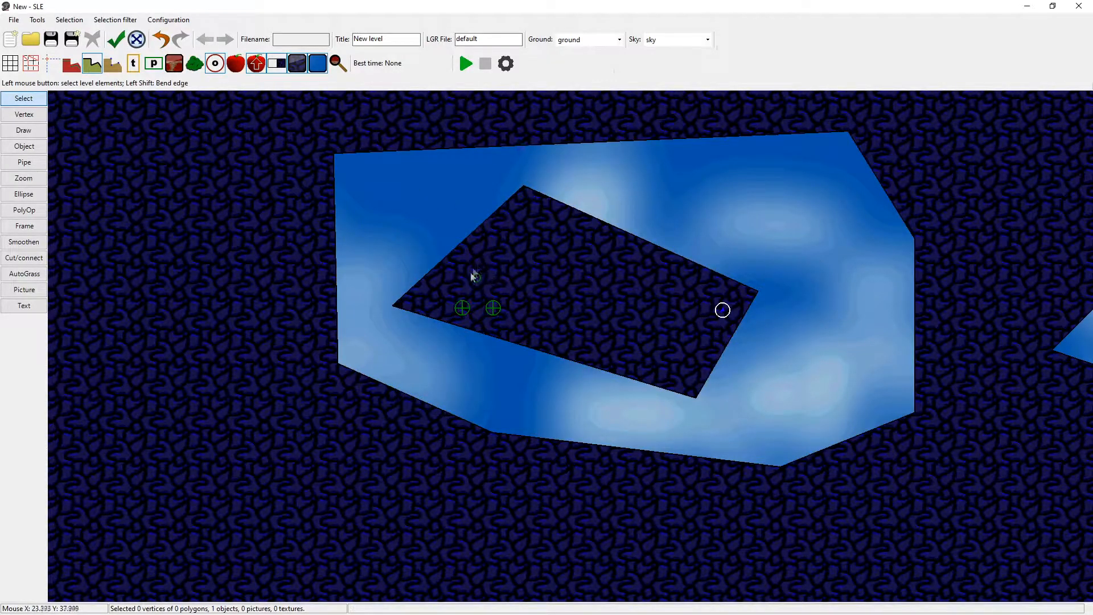
{"action": "scroll", "coordinate": [465, 265], "scroll_direction": "up", "scroll_amount": 3}
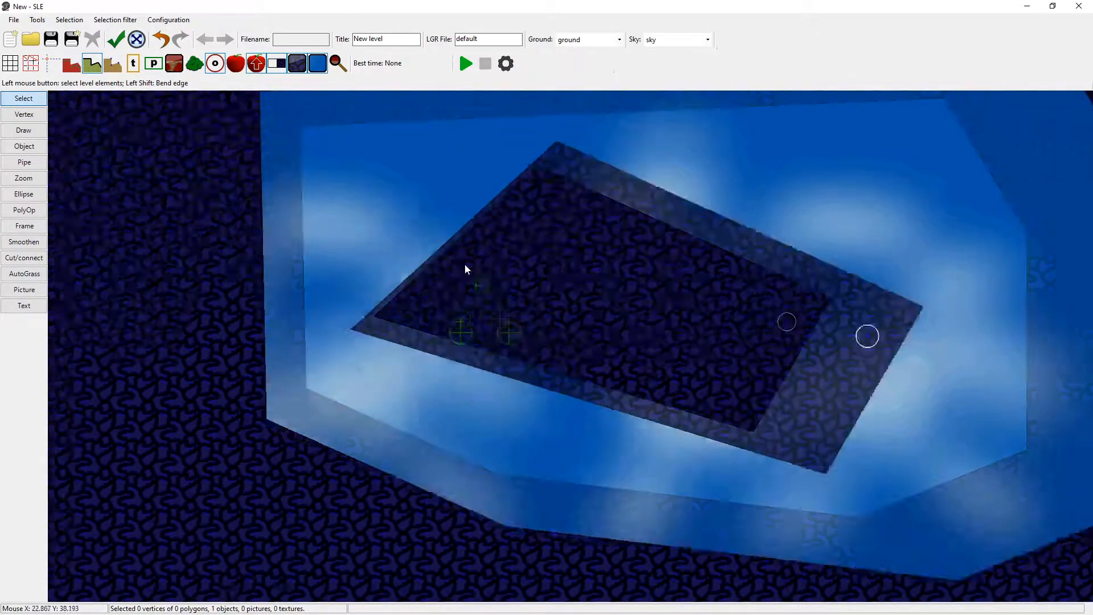
{"action": "mouse_move", "coordinate": [454, 351]}
{"action": "left_mouse_down"}
{"action": "mouse_move", "coordinate": [390, 327]}
{"action": "mouse_move", "coordinate": [462, 361]}
{"action": "left_mouse_up"}
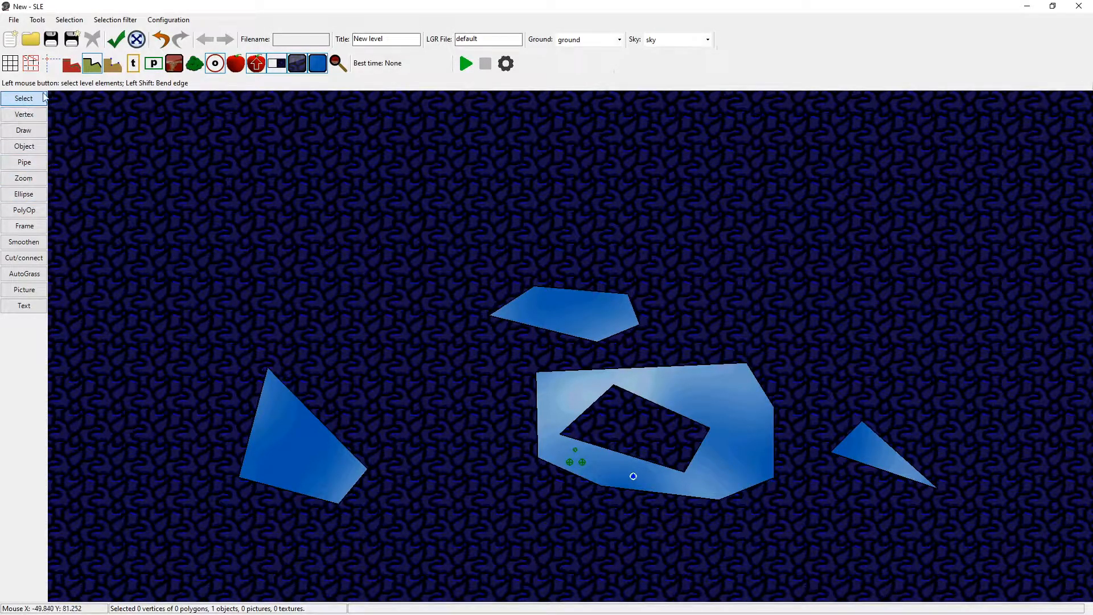
{"action": "left_click", "coordinate": [24, 130]}
{"action": "left_click", "coordinate": [24, 145]}
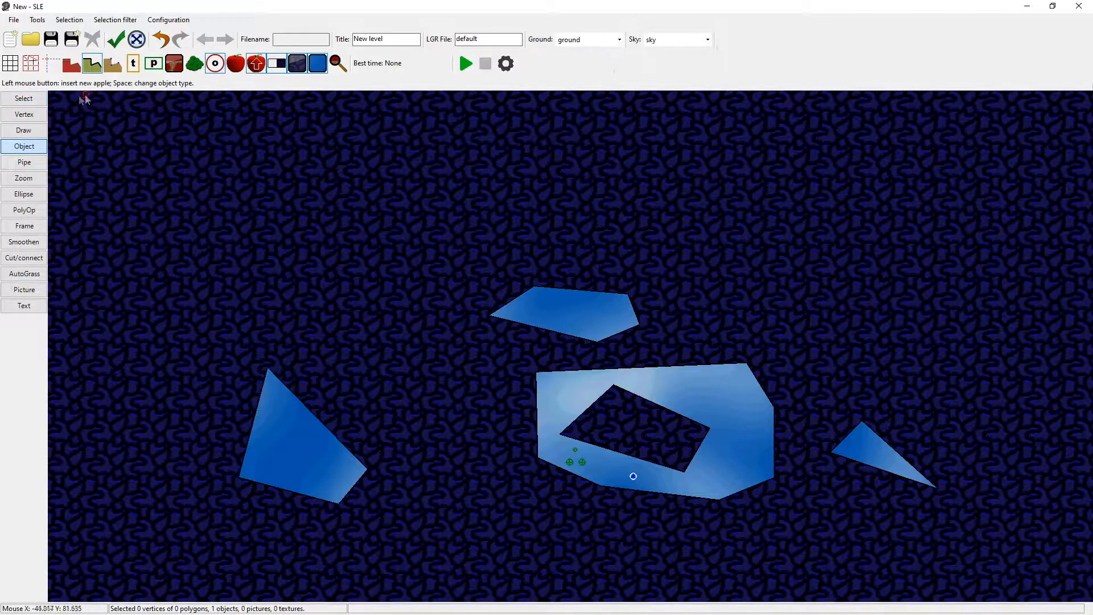
{"action": "left_click", "coordinate": [25, 164]}
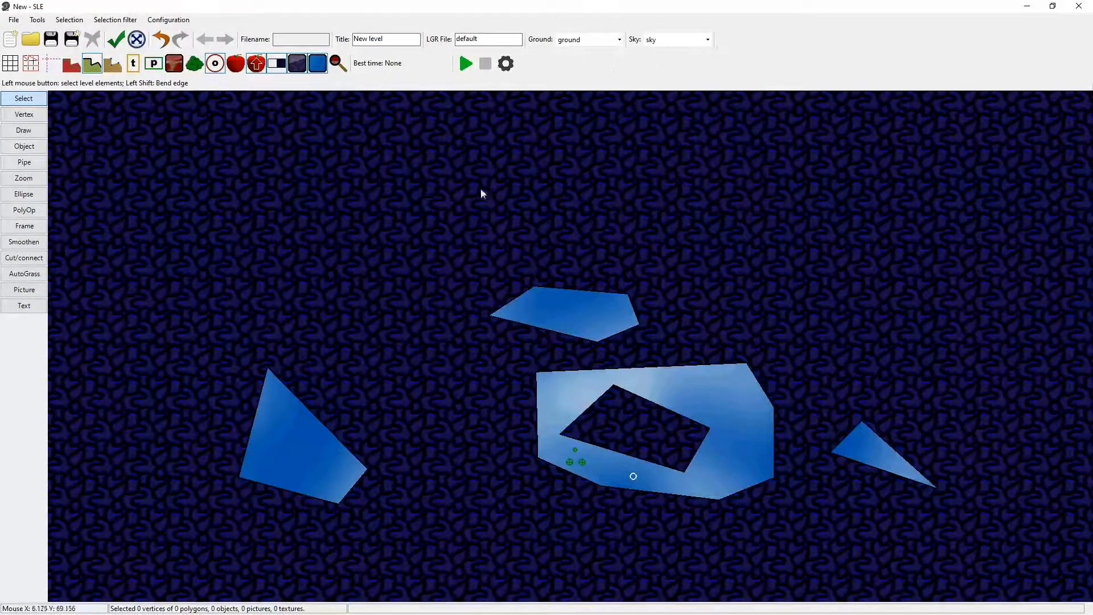
Reshape the upper polygon by moving its vertices, and shift a group of upper and central polygon vertices slightly upward.
{"action": "left_click_drag", "start_coordinate": [572, 298], "coordinate": [534, 336]}
{"action": "left_click", "coordinate": [615, 228]}
{"action": "left_click", "coordinate": [567, 313]}
{"action": "left_click", "coordinate": [639, 348]}
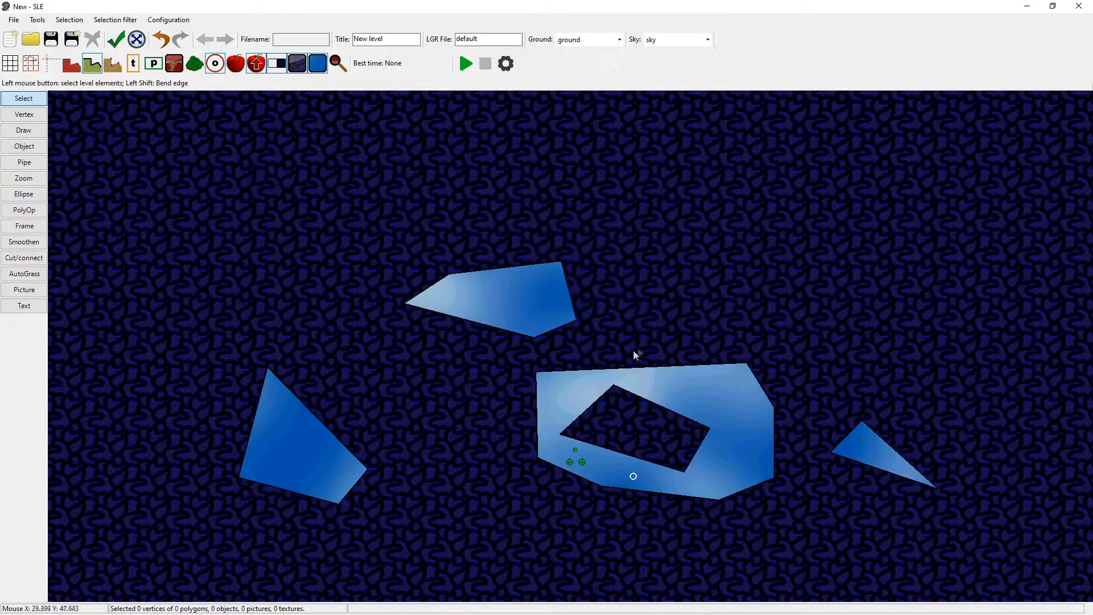
{"action": "left_click_drag", "start_coordinate": [633, 218], "coordinate": [490, 442]}
{"action": "mouse_move", "coordinate": [561, 435]}
{"action": "left_mouse_down"}
{"action": "mouse_move", "coordinate": [574, 400]}
{"action": "mouse_move", "coordinate": [556, 395]}
{"action": "mouse_move", "coordinate": [569, 429]}
{"action": "mouse_move", "coordinate": [561, 414]}
{"action": "left_mouse_up"}
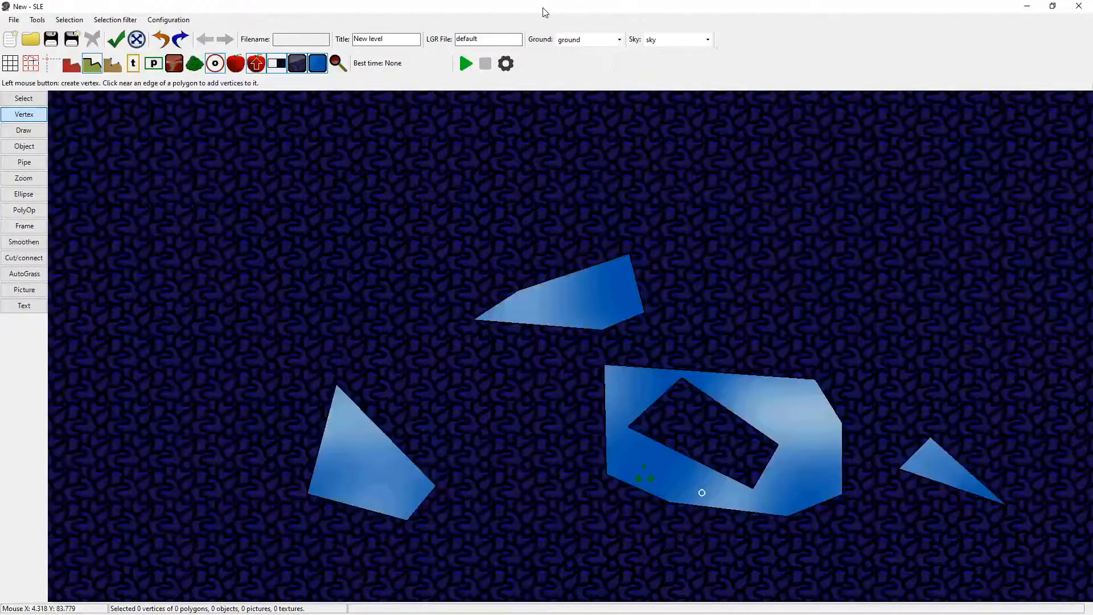
Extend the upper polygon to the right by adding vertices along its right edge to form a large lobe.
{"action": "left_click", "coordinate": [646, 311]}
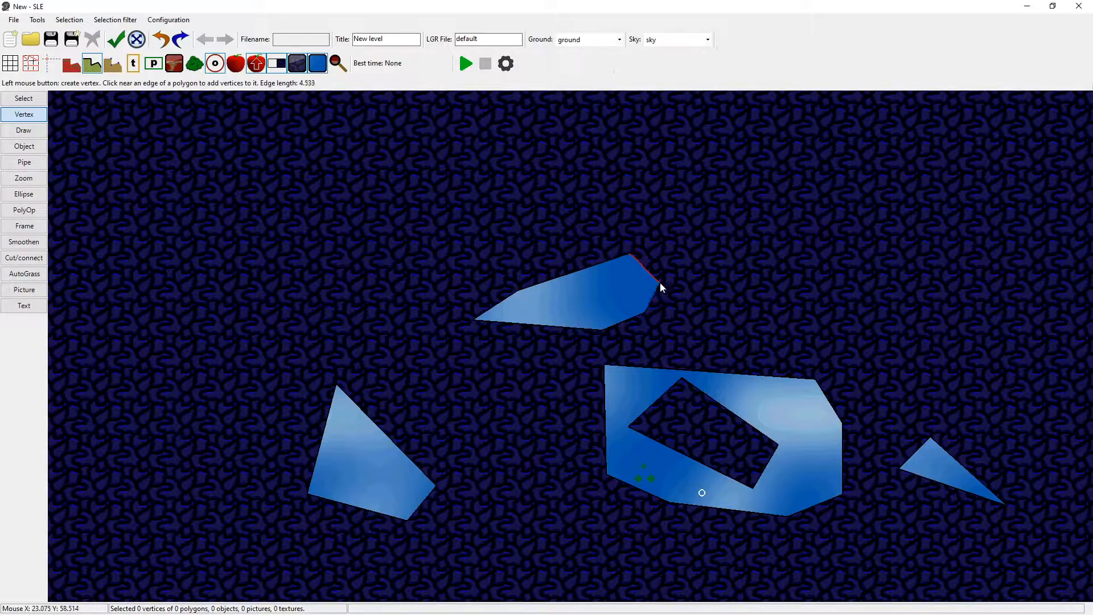
{"action": "left_click", "coordinate": [661, 282]}
{"action": "left_click", "coordinate": [689, 272]}
{"action": "left_click", "coordinate": [733, 276]}
{"action": "left_click", "coordinate": [746, 254]}
{"action": "left_click", "coordinate": [788, 259]}
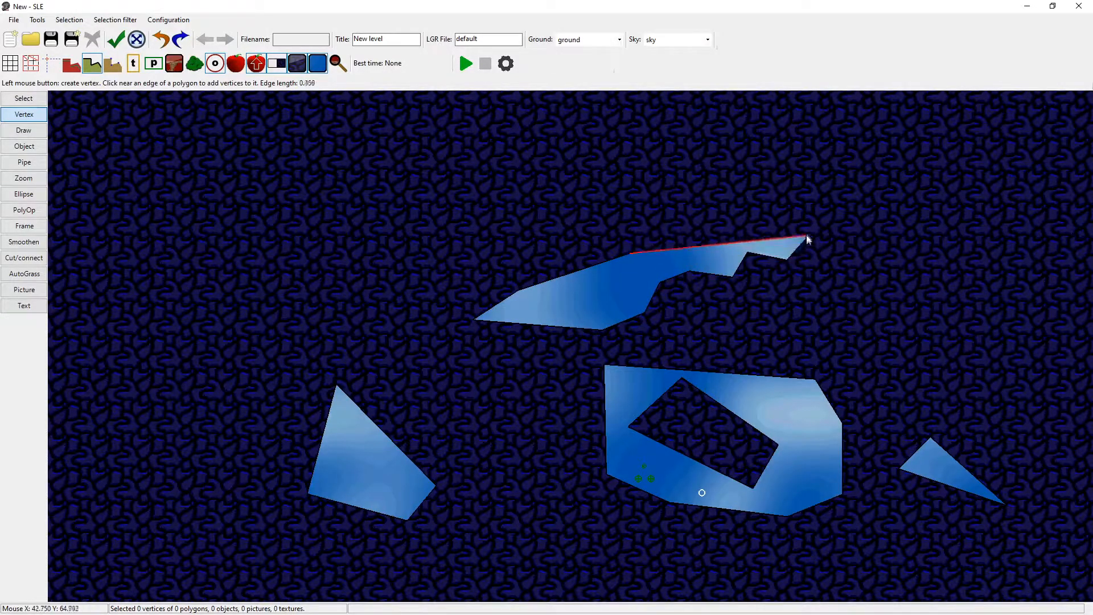
{"action": "left_click", "coordinate": [805, 239]}
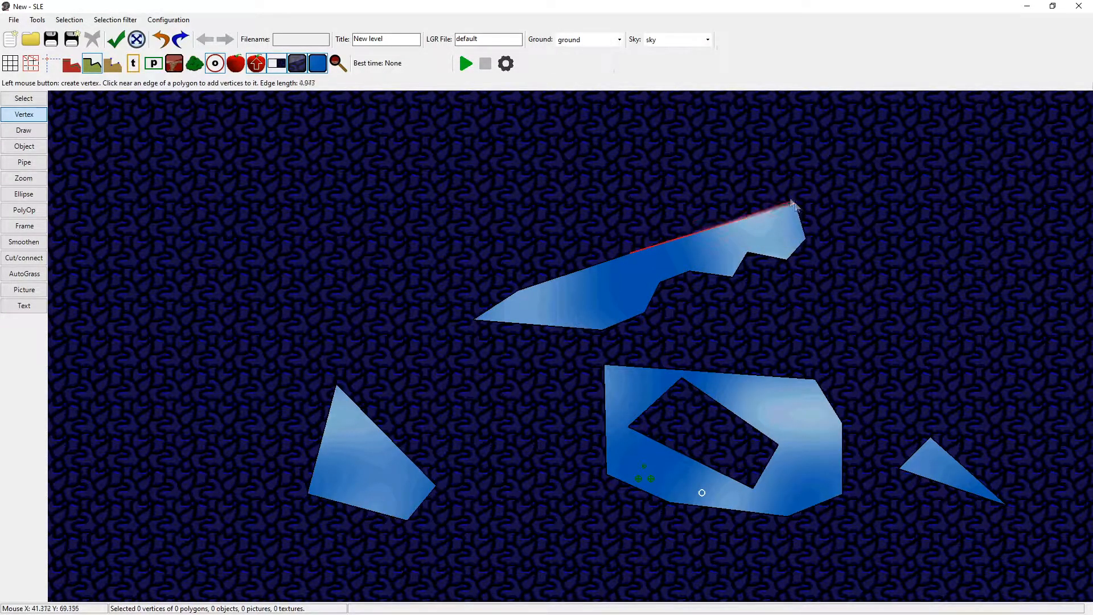
{"action": "left_click", "coordinate": [797, 205]}
{"action": "left_click", "coordinate": [684, 152]}
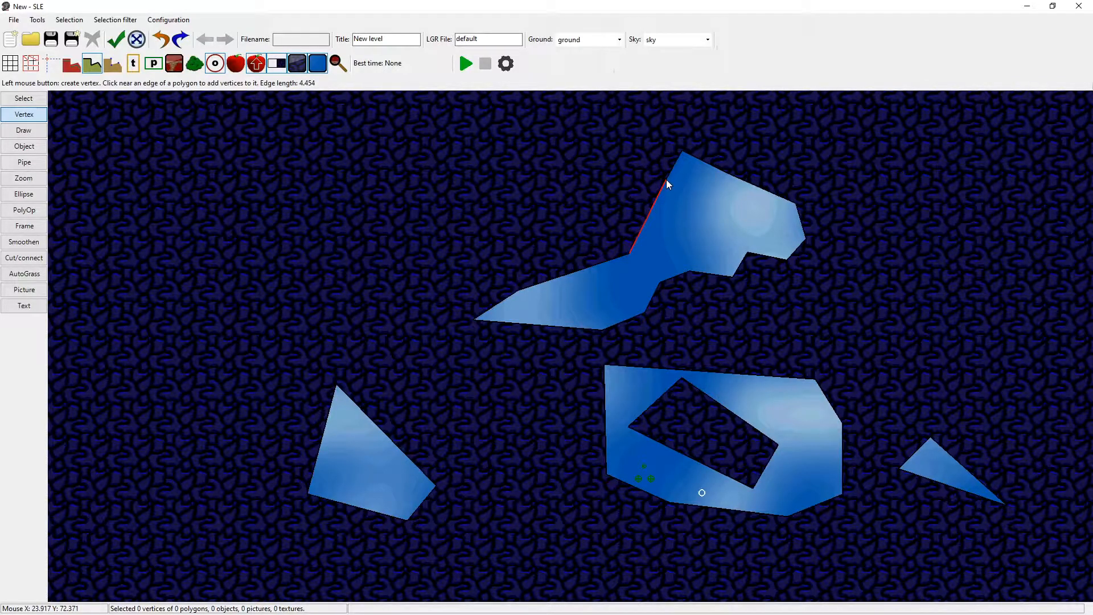
Continue the upper polygon leftward with a zigzag ceiling of spikes that ends in a narrow tip.
{"action": "left_click", "coordinate": [667, 180]}
{"action": "left_click", "coordinate": [613, 170]}
{"action": "left_click", "coordinate": [594, 189]}
{"action": "left_click", "coordinate": [557, 158]}
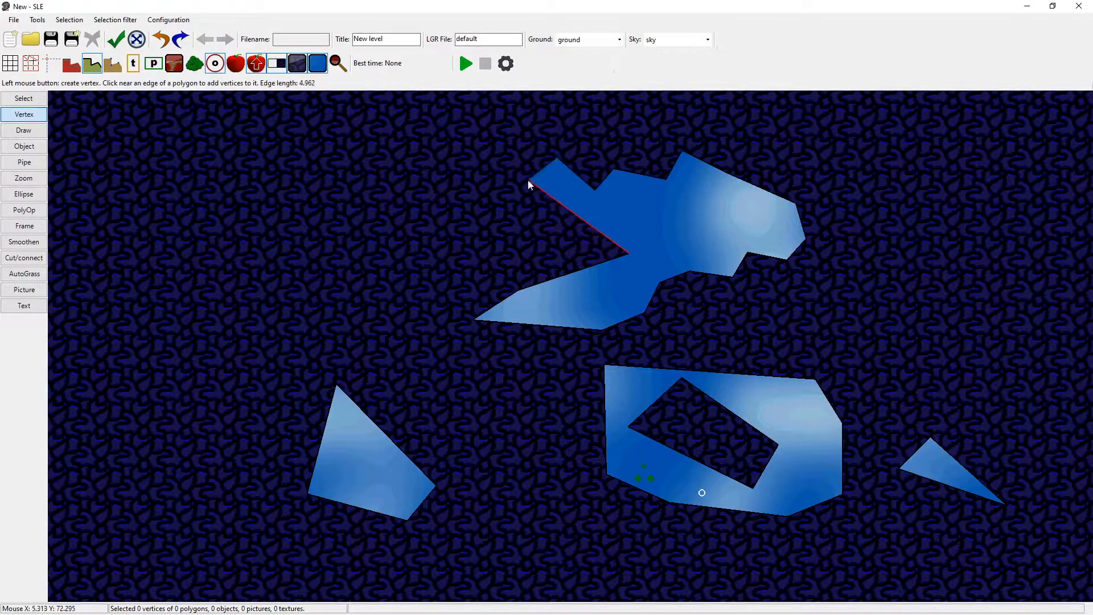
{"action": "left_click", "coordinate": [528, 179]}
{"action": "left_click", "coordinate": [502, 159]}
{"action": "left_click", "coordinate": [478, 182]}
{"action": "left_click", "coordinate": [445, 158]}
{"action": "left_click", "coordinate": [422, 196]}
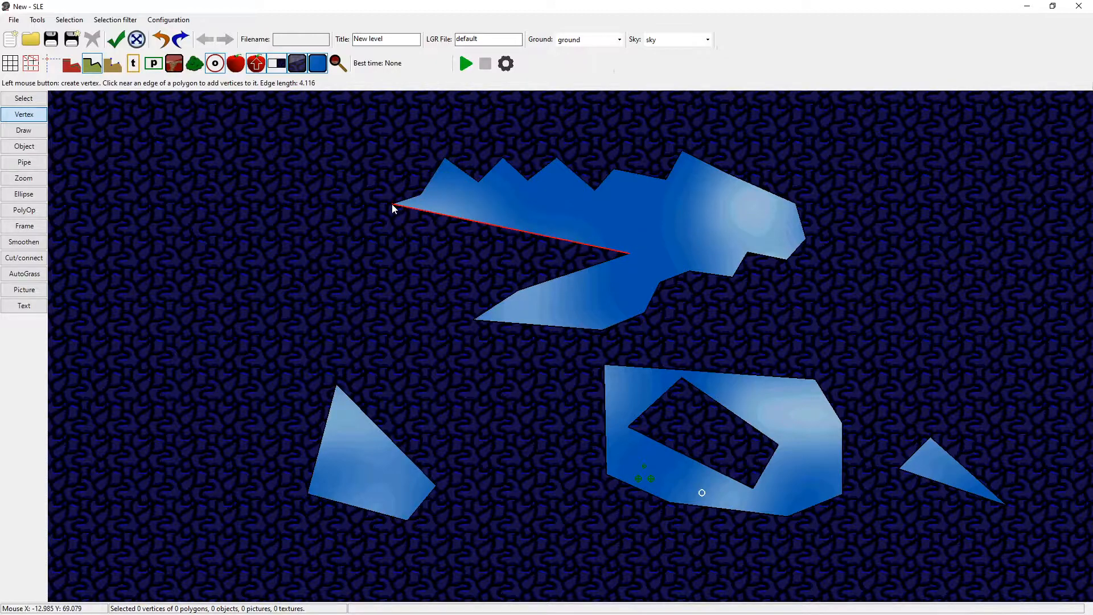
{"action": "left_click", "coordinate": [392, 204]}
Extend the narrow left tip of the upper polygon into an arm with a jagged floor, and finish the polygon.
{"action": "left_click", "coordinate": [374, 178]}
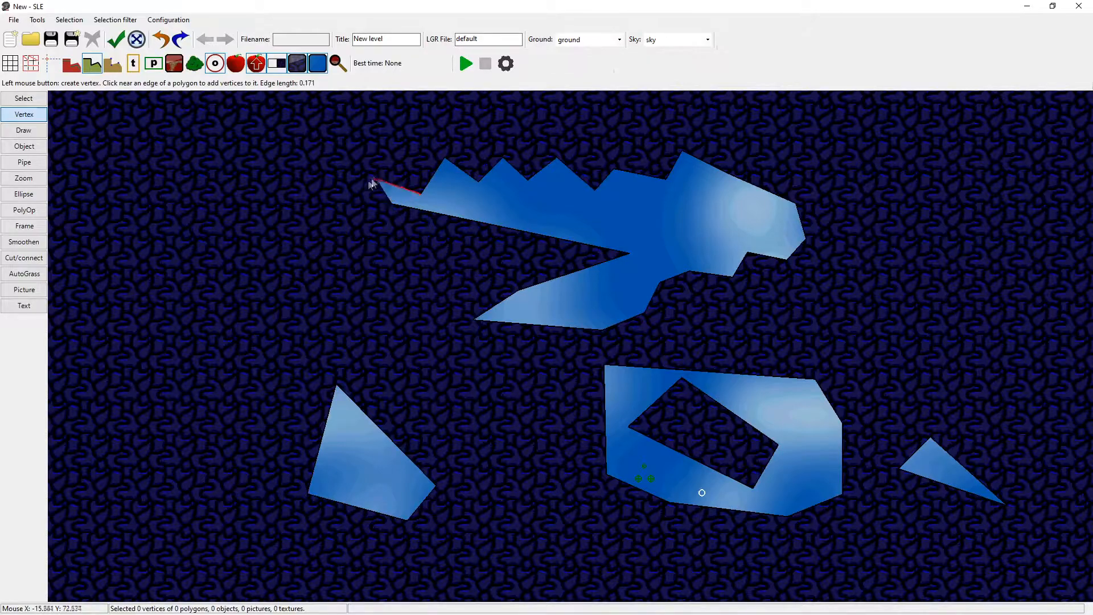
{"action": "left_click", "coordinate": [340, 191]}
{"action": "left_click", "coordinate": [312, 169]}
{"action": "left_click", "coordinate": [286, 195]}
{"action": "left_click", "coordinate": [261, 159]}
{"action": "left_click", "coordinate": [244, 182]}
{"action": "left_click", "coordinate": [210, 142]}
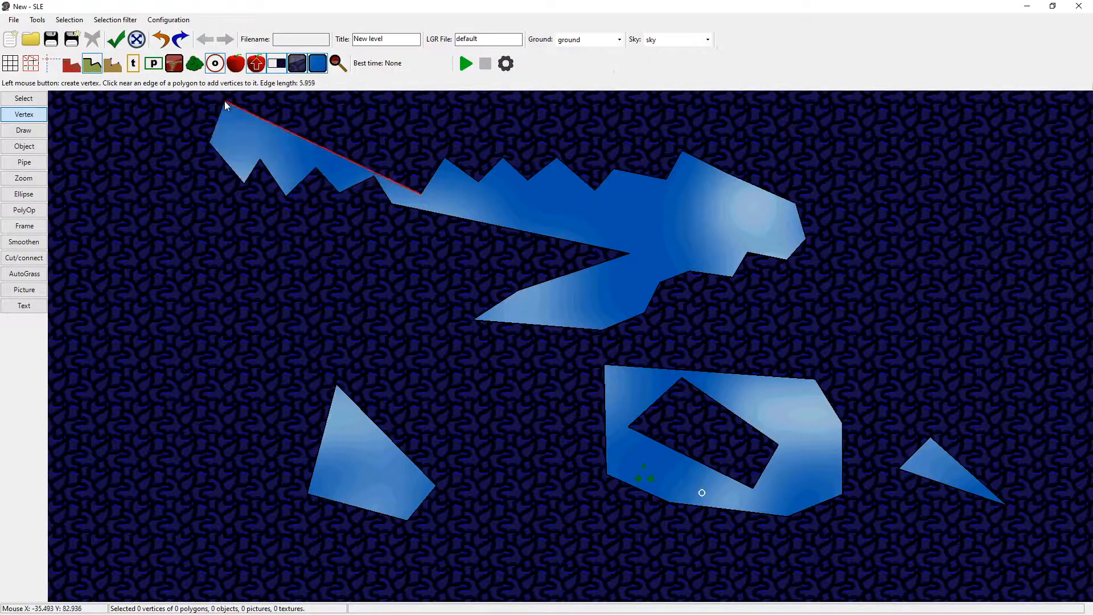
{"action": "left_click", "coordinate": [225, 102]}
{"action": "right_click", "coordinate": [225, 102]}
Place a row of apples along the upper polygon's sloping floor and four killers below its ceiling.
{"action": "left_click", "coordinate": [31, 148]}
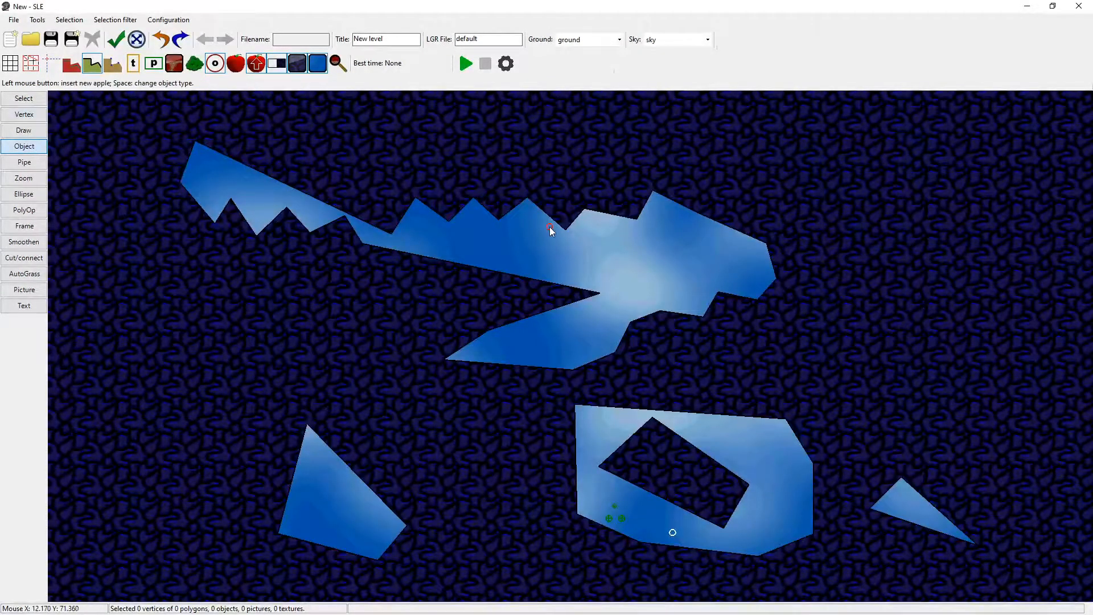
{"action": "scroll", "coordinate": [513, 261], "scroll_direction": "up", "scroll_amount": 3}
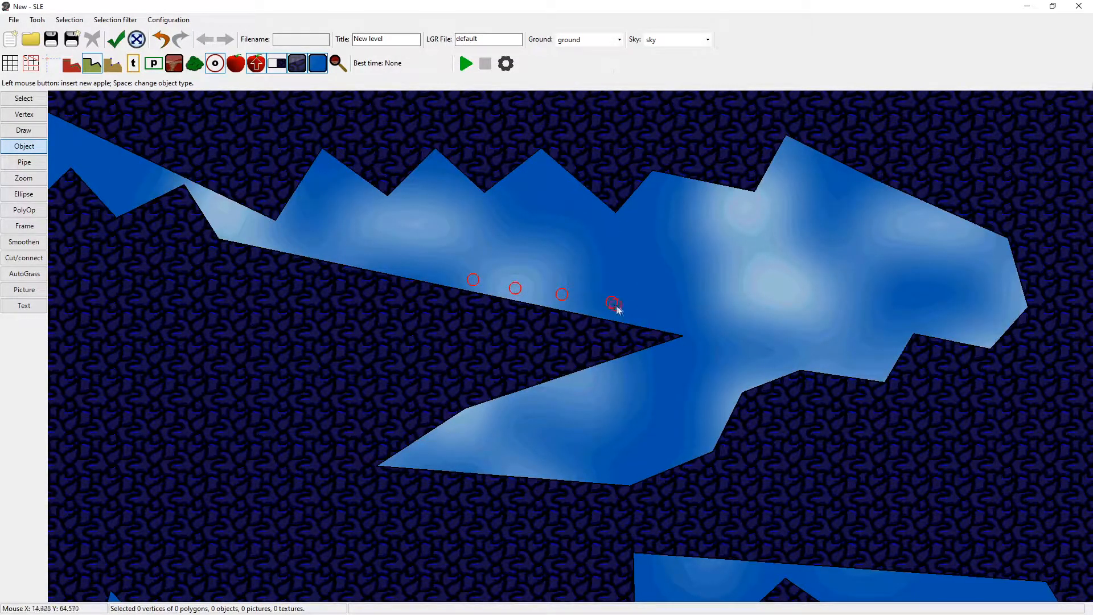
{"action": "key", "text": "space"}
{"action": "left_click", "coordinate": [615, 225]}
{"action": "left_click", "coordinate": [716, 213]}
{"action": "left_click", "coordinate": [786, 212]}
{"action": "left_click", "coordinate": [848, 205]}
Place eight flowers in the right end of the upper polygon.
{"action": "key", "text": "space"}
{"action": "left_click", "coordinate": [928, 225]}
{"action": "left_click", "coordinate": [964, 242]}
{"action": "left_click", "coordinate": [983, 269]}
{"action": "left_click", "coordinate": [982, 293]}
{"action": "left_click", "coordinate": [978, 314]}
{"action": "left_click", "coordinate": [964, 326]}
{"action": "left_click", "coordinate": [998, 322]}
{"action": "left_click", "coordinate": [1010, 293]}
Add two more apples at the right end of the apple row.
{"action": "key", "text": "space"}
{"action": "left_click", "coordinate": [746, 335]}
{"action": "left_click", "coordinate": [785, 352]}
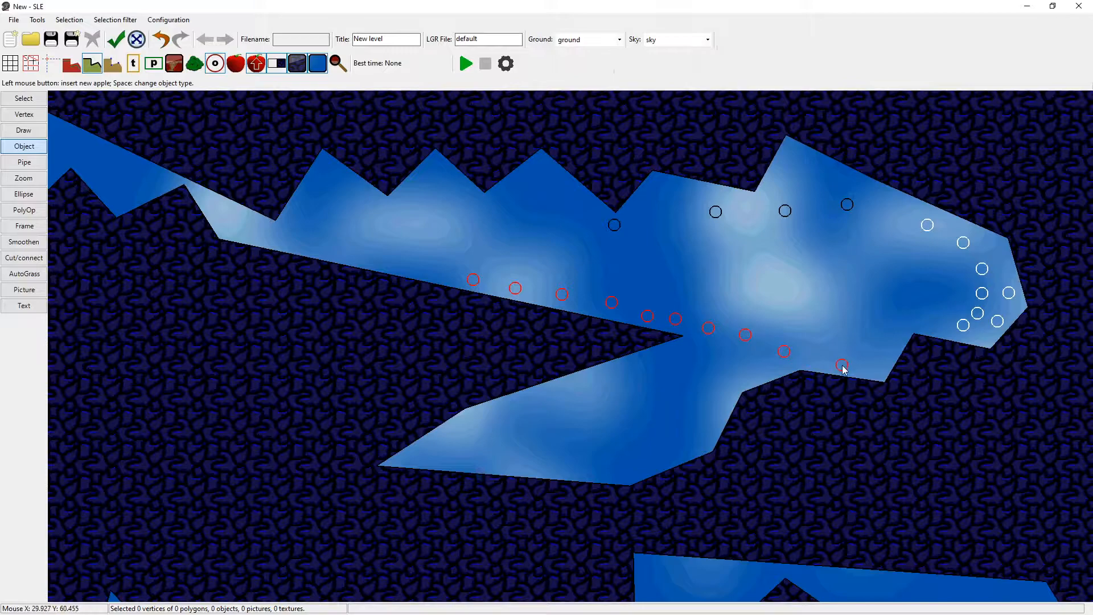
Give the third apple from the left in the sloping row gravity down, and switch it to gravity right.
{"action": "scroll", "coordinate": [733, 244], "scroll_direction": "up", "scroll_amount": 2}
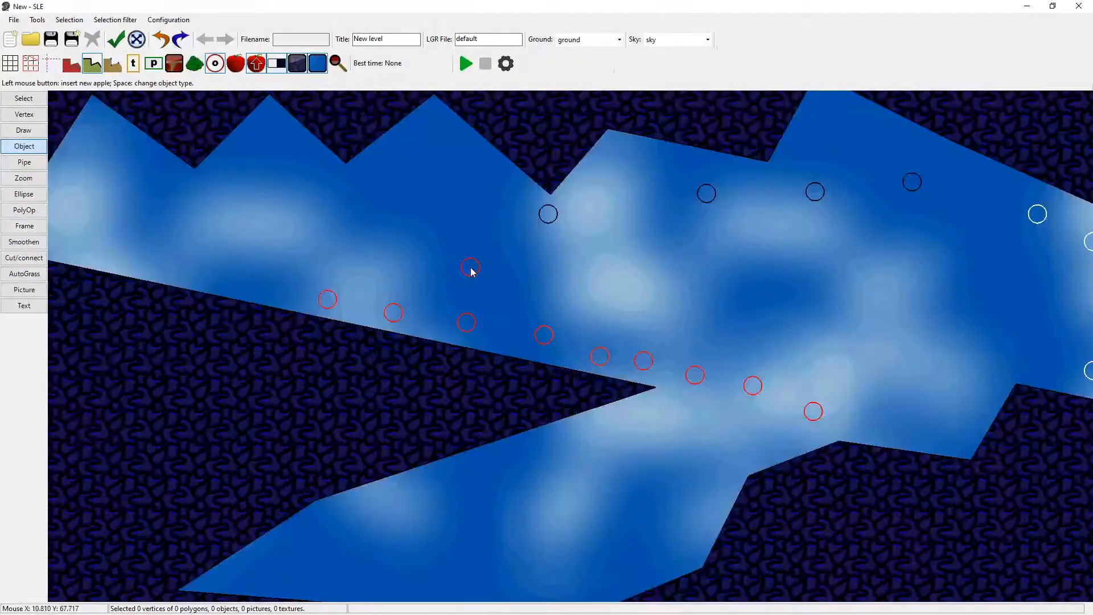
{"action": "key", "text": "s"}
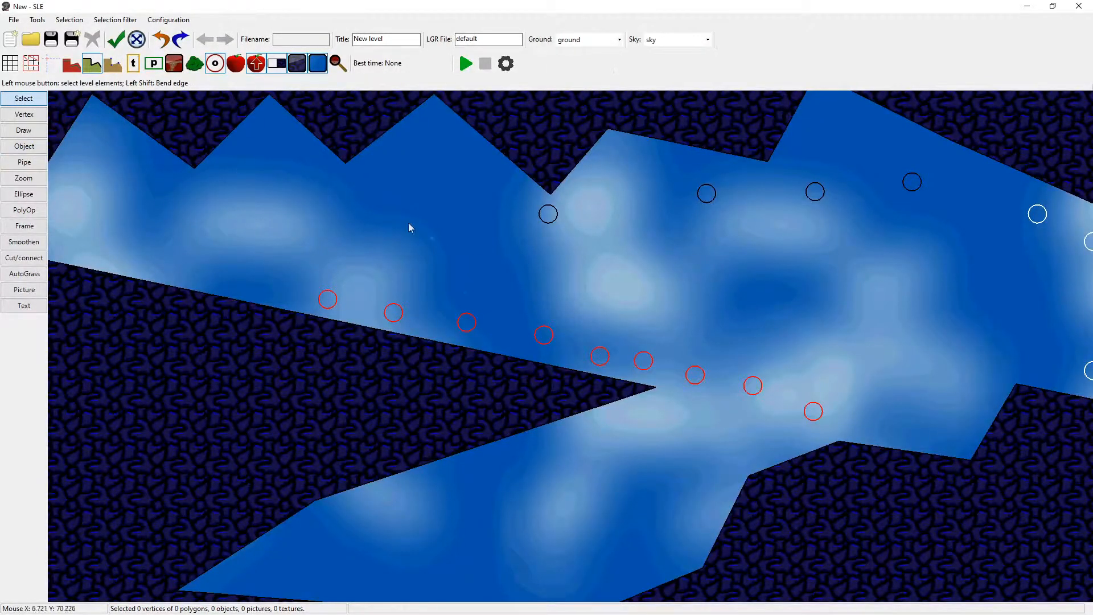
{"action": "right_click", "coordinate": [470, 325]}
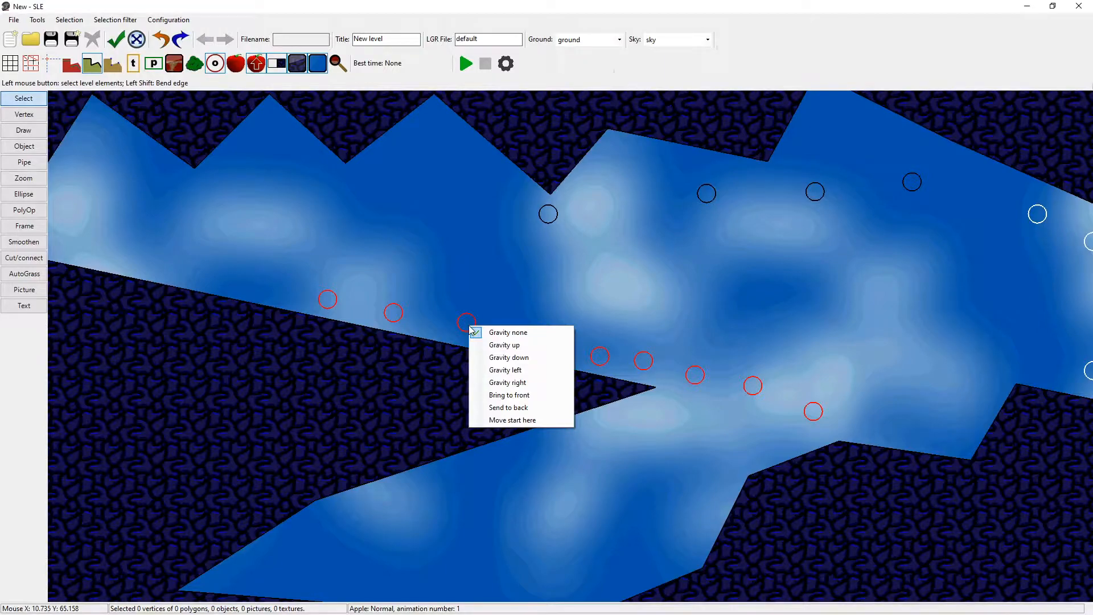
{"action": "left_click", "coordinate": [537, 358]}
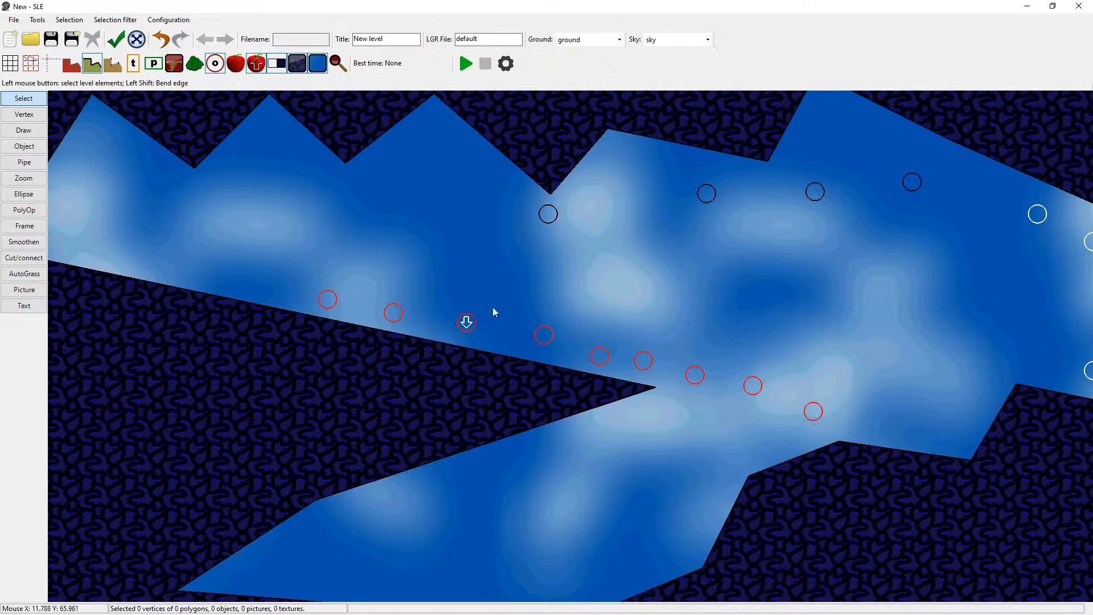
{"action": "right_click", "coordinate": [466, 321]}
{"action": "left_click", "coordinate": [504, 379]}
Draw an ellipse in the empty ground above and to the right of the upper polygon.
{"action": "scroll", "coordinate": [527, 327], "scroll_direction": "down", "scroll_amount": 3}
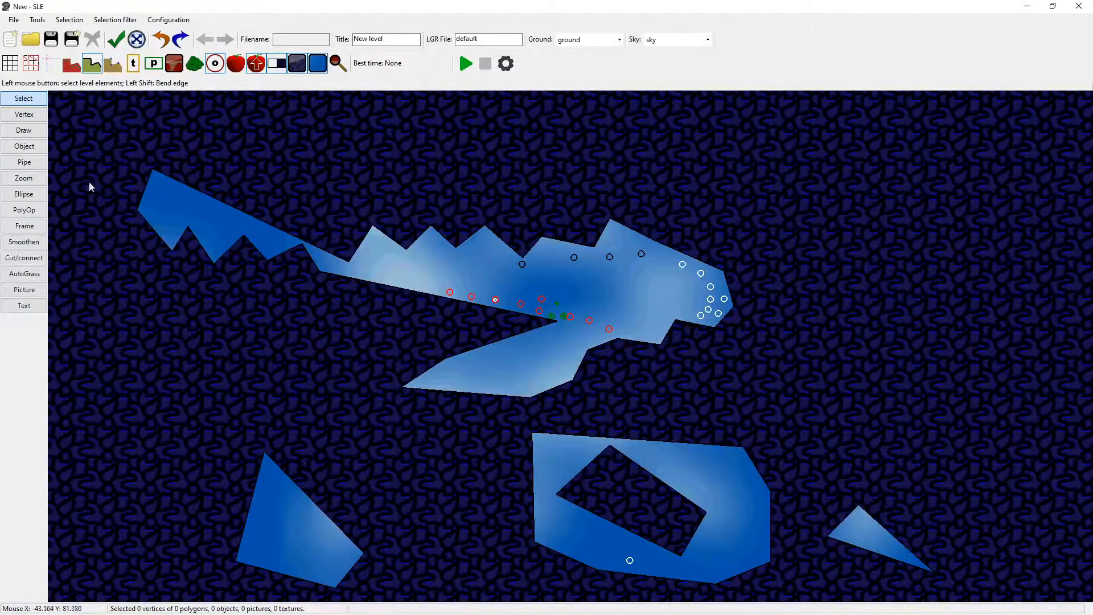
{"action": "left_click", "coordinate": [26, 195]}
{"action": "left_click_drag", "start_coordinate": [826, 160], "coordinate": [915, 228]}
{"action": "left_click", "coordinate": [914, 223]}
{"action": "right_click", "coordinate": [438, 191]}
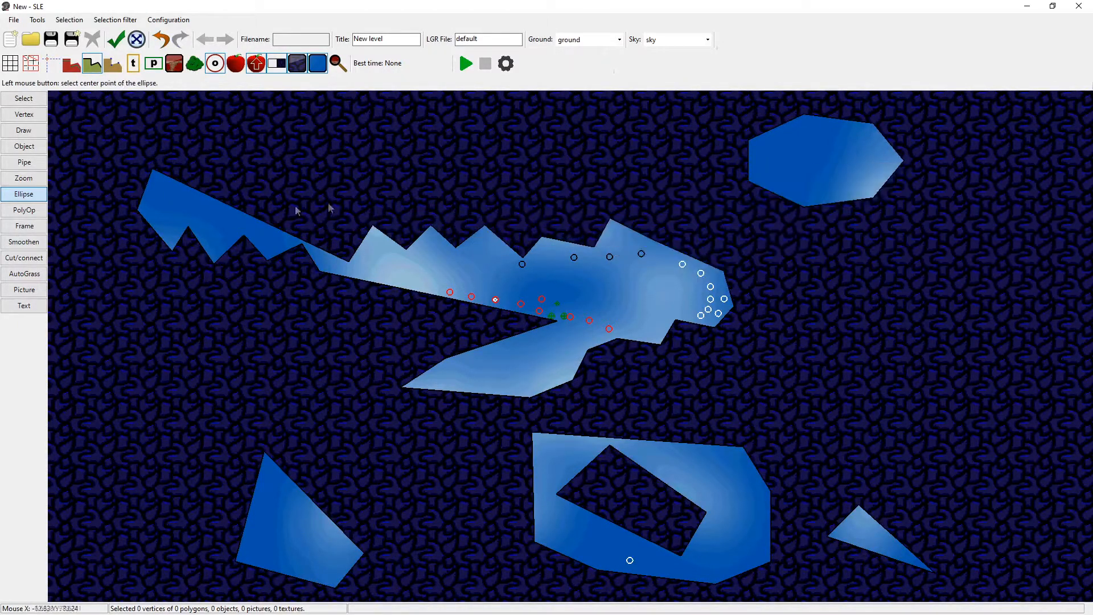
Draw a large closed polygon with an uneven floor and a nearly flat ceiling to the right of the upper polygon.
{"action": "left_click", "coordinate": [28, 258]}
{"action": "scroll", "coordinate": [244, 165], "scroll_direction": "up", "scroll_amount": 4}
{"action": "key", "text": "v"}
{"action": "left_click", "coordinate": [625, 377]}
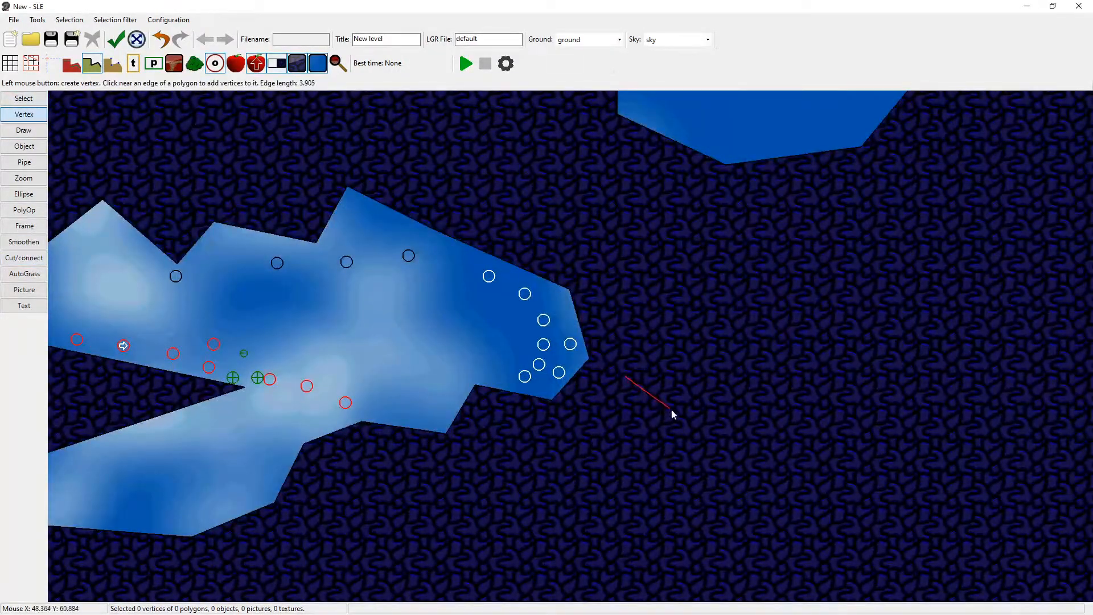
{"action": "left_click", "coordinate": [672, 408]}
{"action": "left_click", "coordinate": [720, 388]}
{"action": "left_click", "coordinate": [766, 401]}
{"action": "left_click", "coordinate": [823, 378]}
{"action": "left_click", "coordinate": [871, 378]}
{"action": "left_click", "coordinate": [922, 341]}
{"action": "left_click", "coordinate": [1047, 354]}
{"action": "left_click", "coordinate": [1074, 326]}
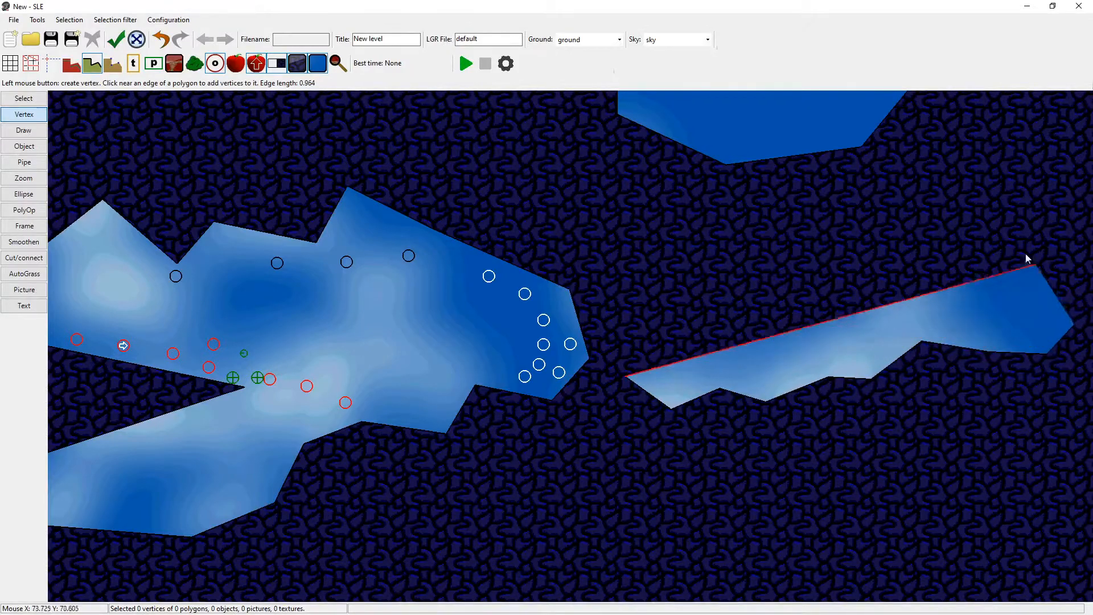
{"action": "left_click", "coordinate": [976, 192]}
{"action": "left_click", "coordinate": [769, 210]}
{"action": "right_click", "coordinate": [769, 209]}
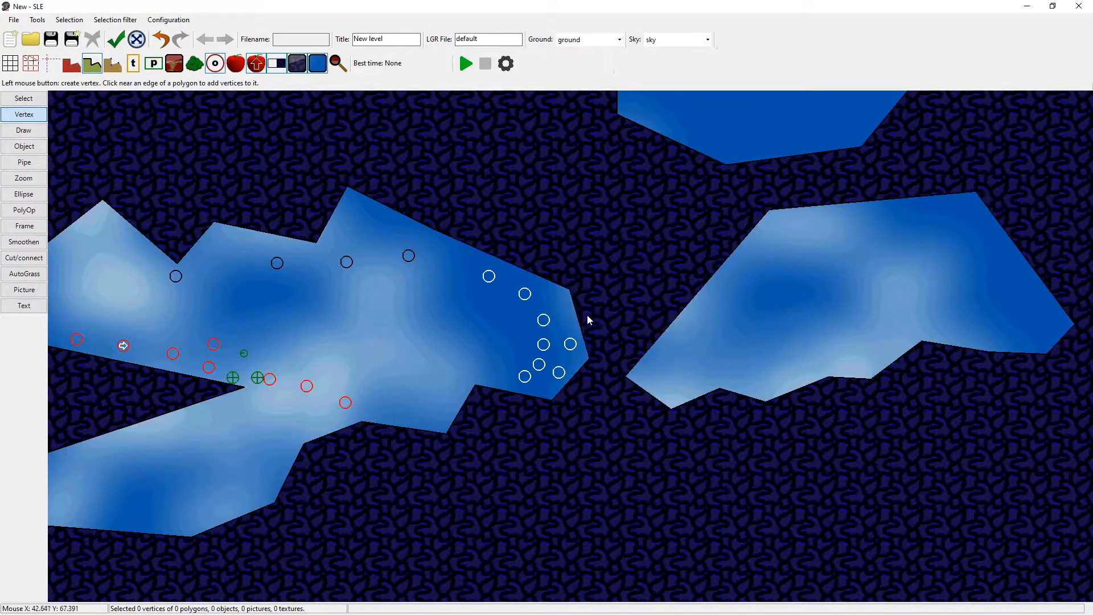
Connect the new right polygon to the upper polygon's right end with a narrow channel using Cut/connect.
{"action": "scroll", "coordinate": [588, 321], "scroll_direction": "up", "scroll_amount": 2}
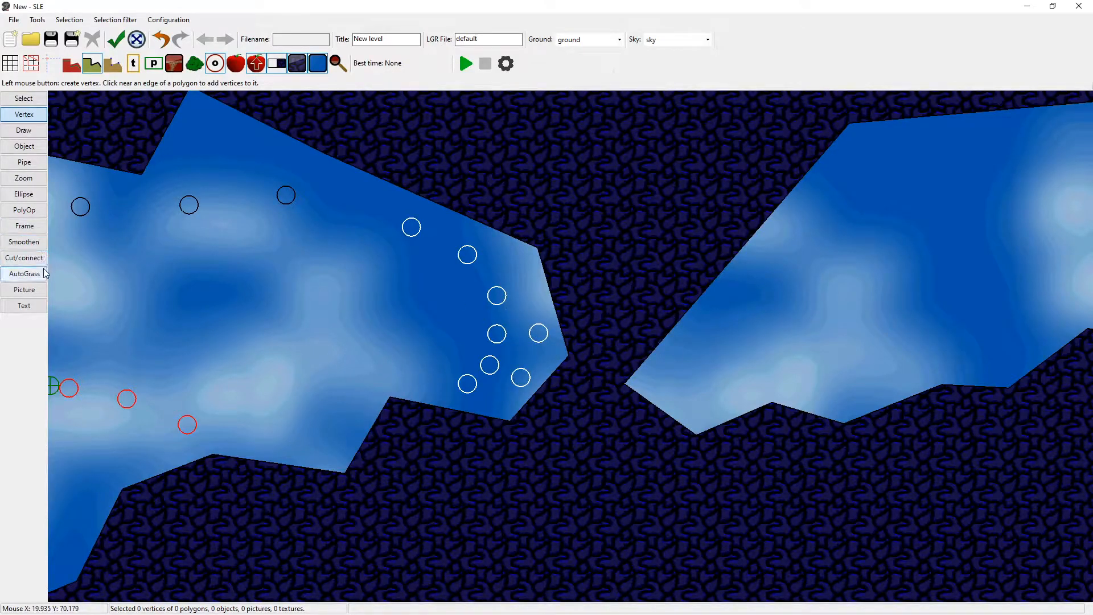
{"action": "left_click", "coordinate": [26, 258]}
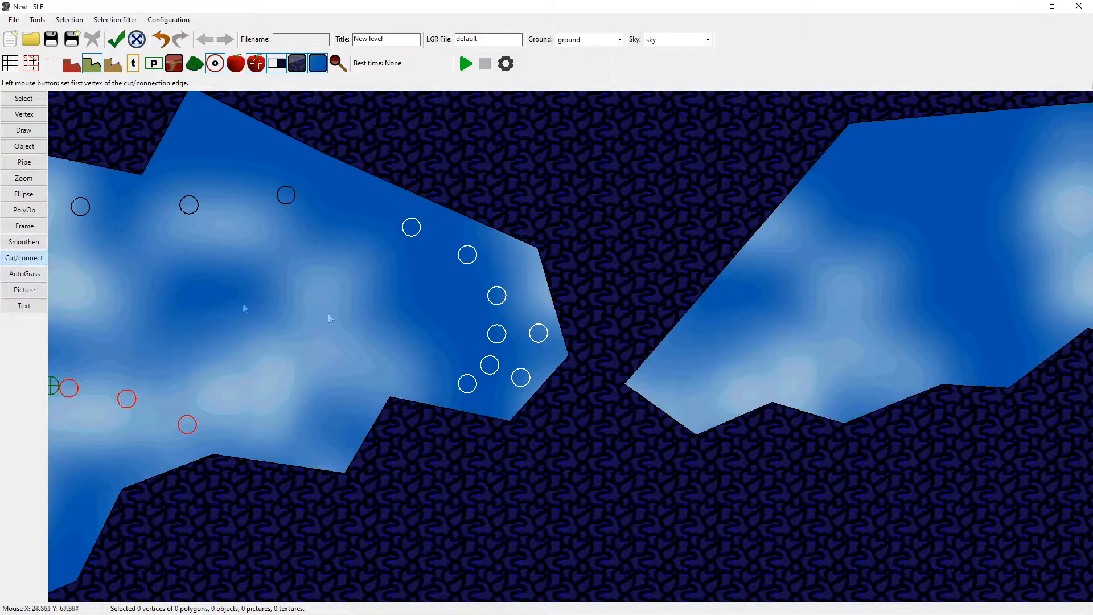
{"action": "left_click", "coordinate": [705, 344]}
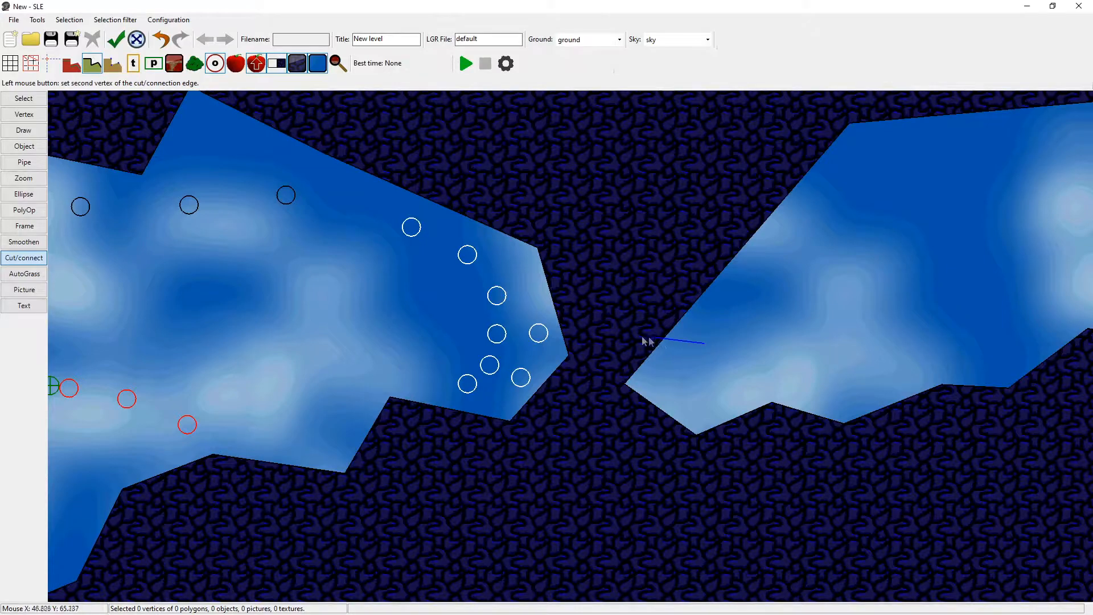
{"action": "left_click", "coordinate": [512, 316]}
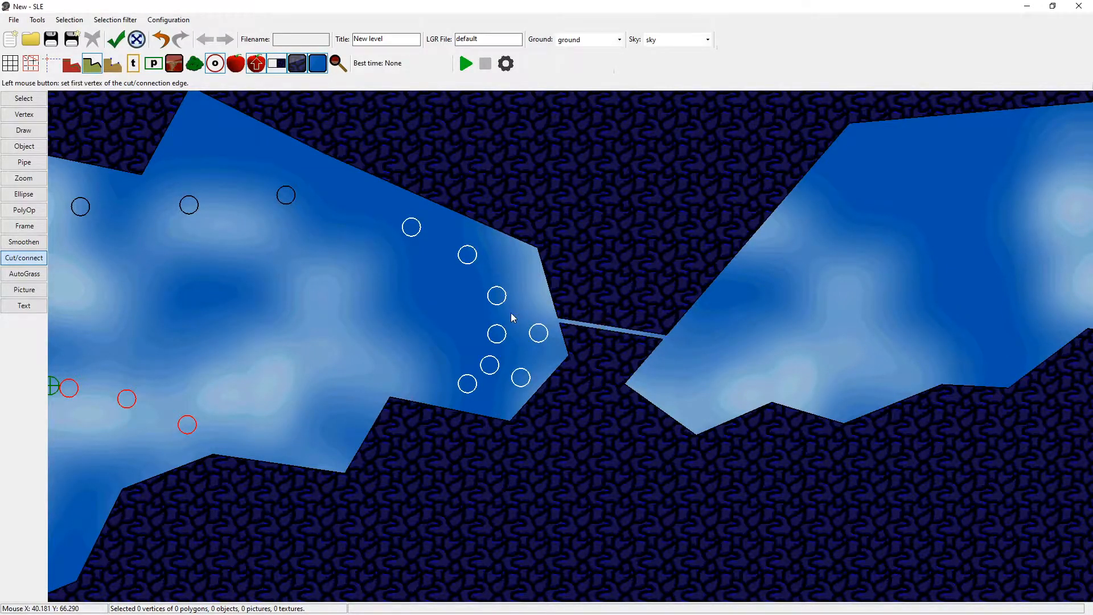
Widen the connecting channel by moving the vertices along its lower edge downward into an uneven floor.
{"action": "left_click", "coordinate": [24, 98]}
{"action": "scroll", "coordinate": [660, 326], "scroll_direction": "up", "scroll_amount": 6}
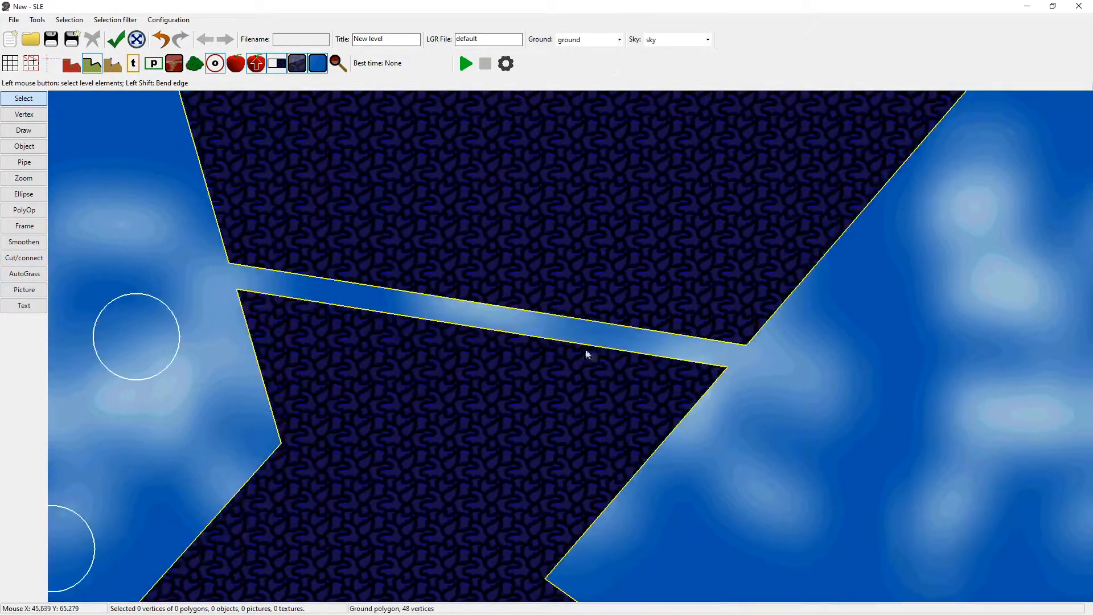
{"action": "scroll", "coordinate": [552, 307], "scroll_direction": "down", "scroll_amount": 4}
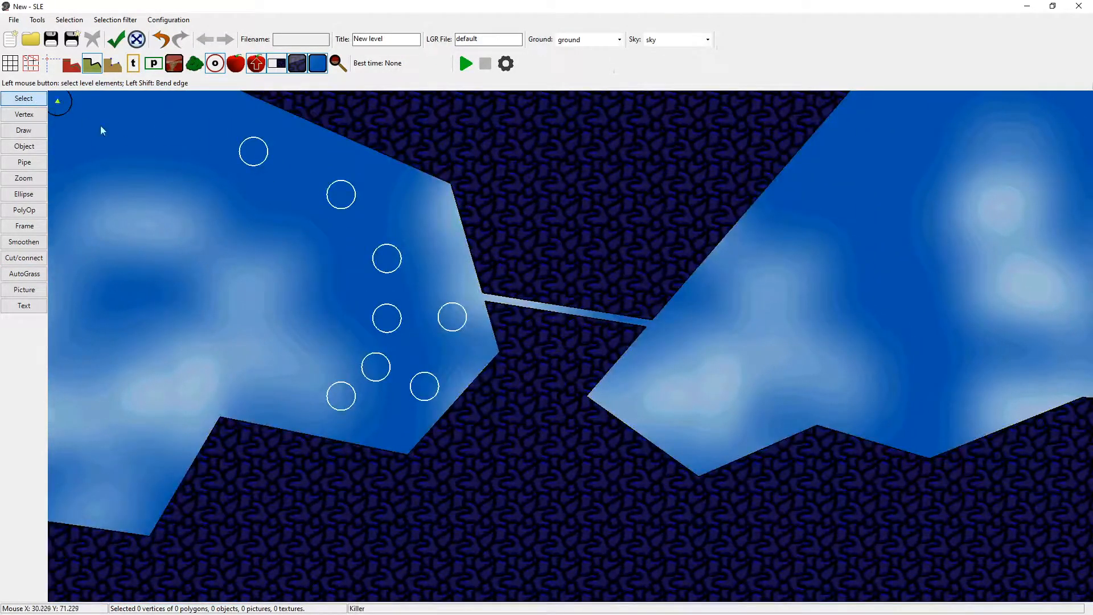
{"action": "left_click_drag", "start_coordinate": [653, 328], "coordinate": [526, 394]}
{"action": "left_click_drag", "start_coordinate": [545, 330], "coordinate": [493, 412]}
{"action": "left_click_drag", "start_coordinate": [528, 393], "coordinate": [464, 422]}
{"action": "left_click", "coordinate": [623, 370]}
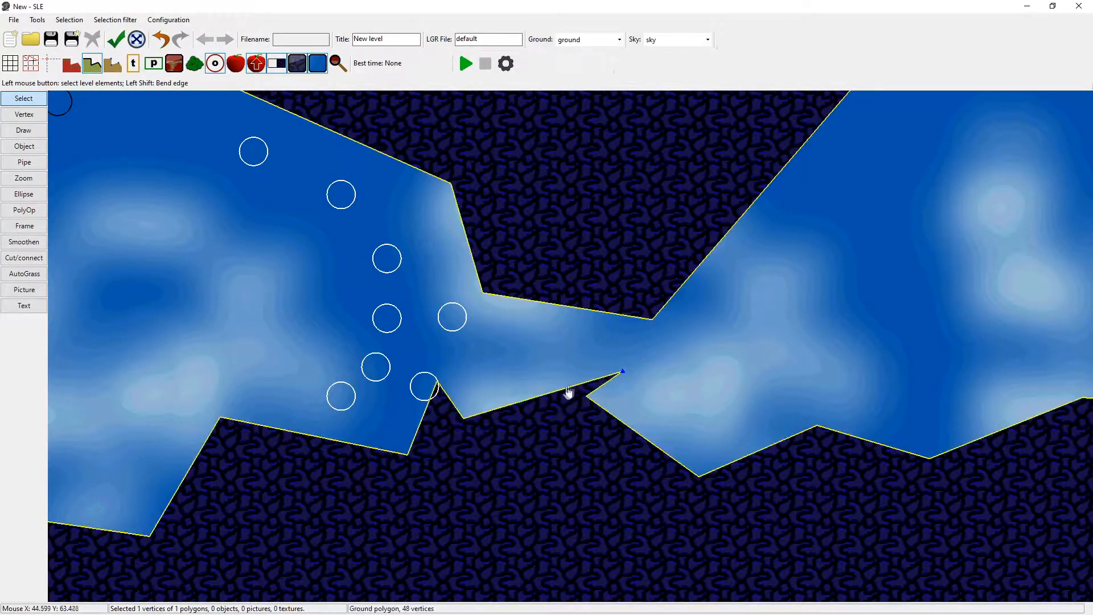
{"action": "left_click_drag", "start_coordinate": [623, 372], "coordinate": [512, 434]}
{"action": "left_click", "coordinate": [636, 367]}
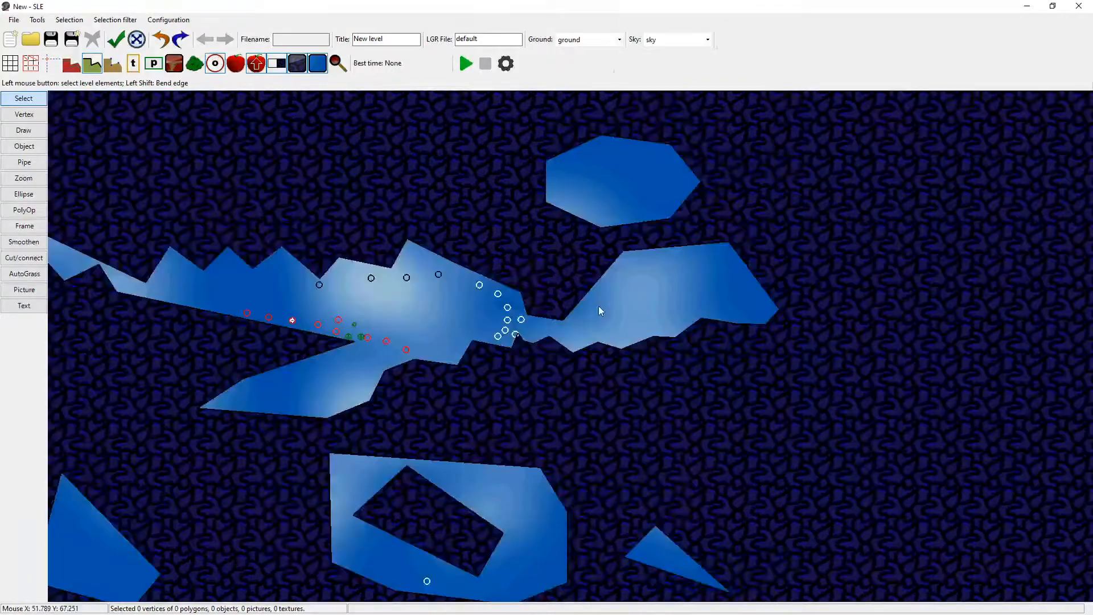
{"action": "scroll", "coordinate": [599, 308], "scroll_direction": "up", "scroll_amount": 5}
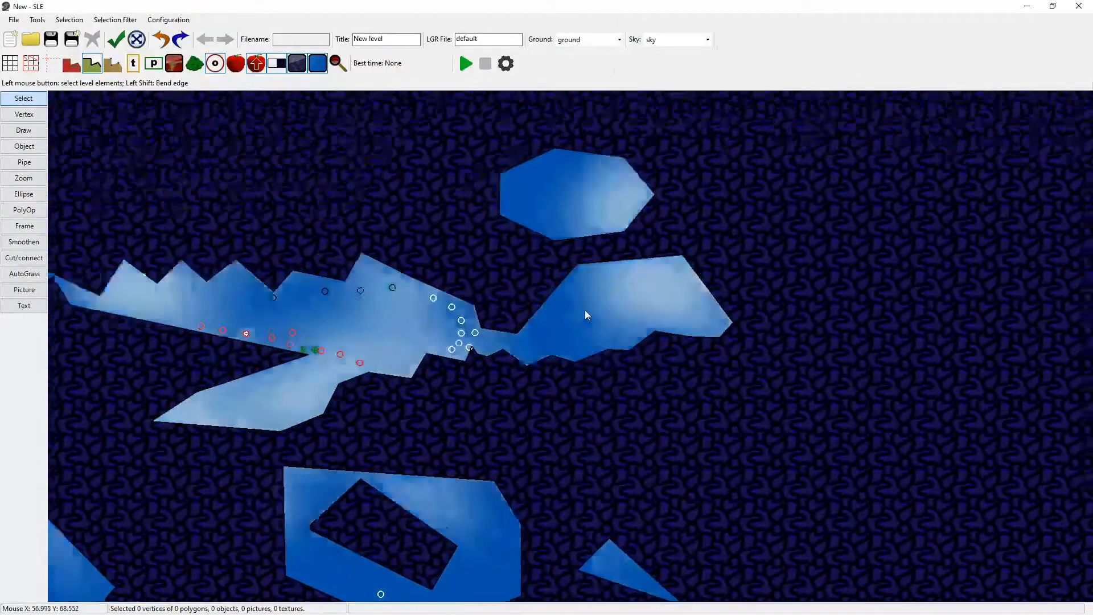
Draw a four-vertex ground block inside the right polygon, just above its floor.
{"action": "key", "text": "v"}
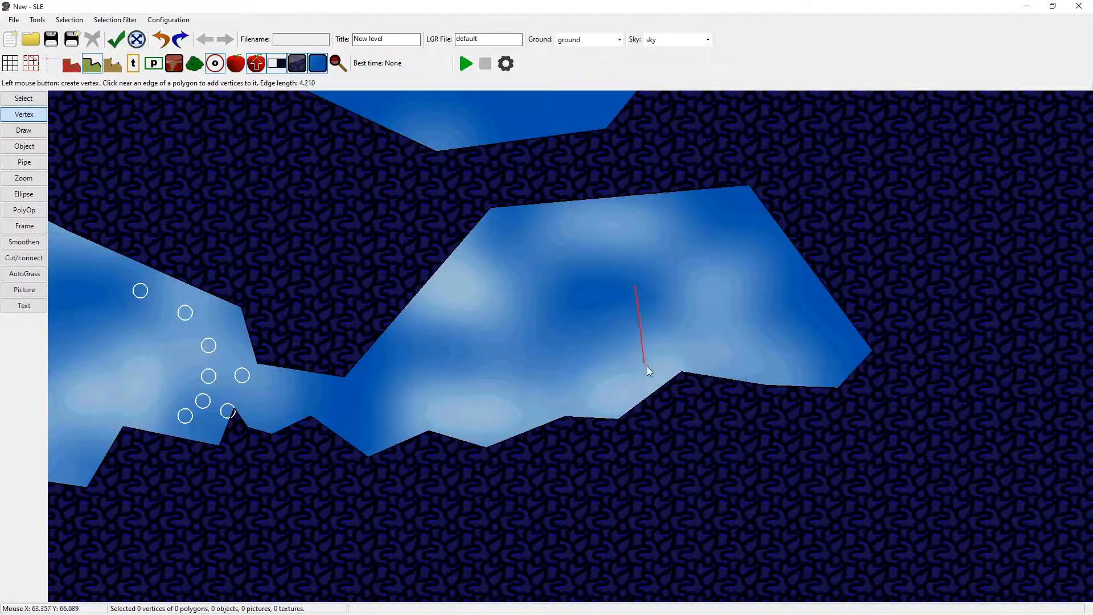
{"action": "left_click", "coordinate": [670, 363]}
{"action": "left_click", "coordinate": [727, 354]}
{"action": "left_click", "coordinate": [719, 277]}
{"action": "right_click", "coordinate": [718, 277]}
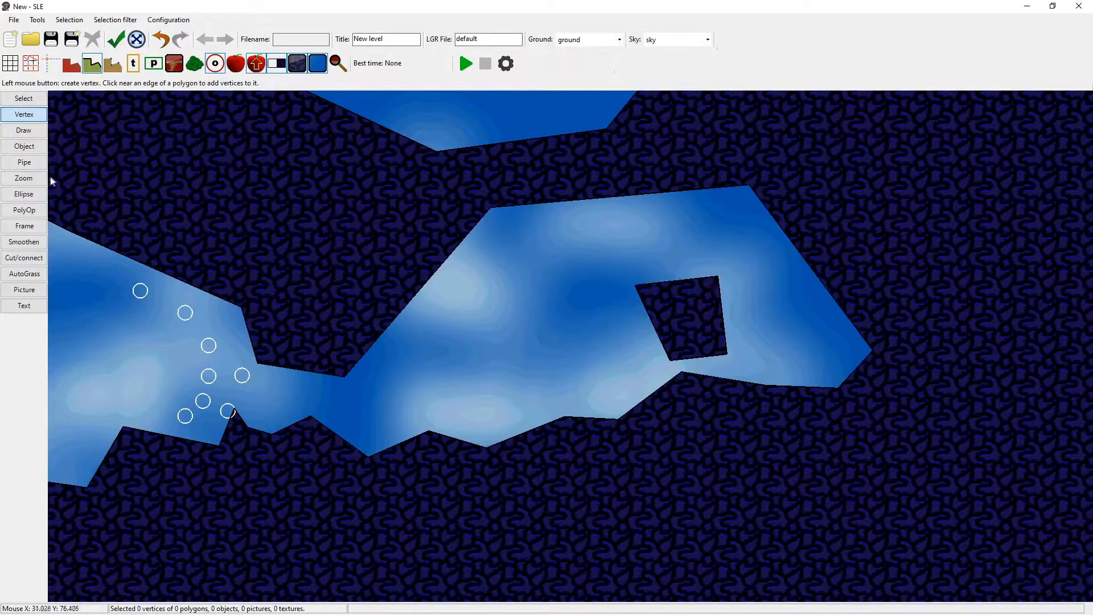
Join the four-sided ground block to the floor below it with Cut/connect.
{"action": "left_click", "coordinate": [24, 257]}
{"action": "left_click", "coordinate": [700, 357]}
{"action": "left_click", "coordinate": [701, 374]}
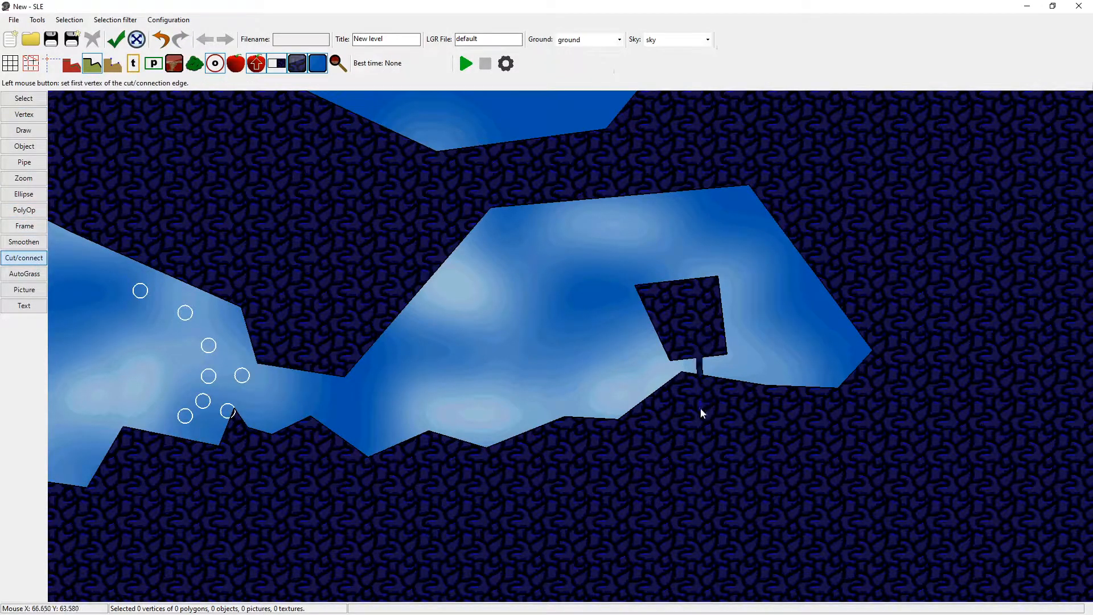
Select the vertices around the right side of the block's connecting neck and delete them.
{"action": "left_click", "coordinate": [24, 98]}
{"action": "left_click_drag", "start_coordinate": [742, 383], "coordinate": [699, 340]}
{"action": "key", "text": "Delete"}
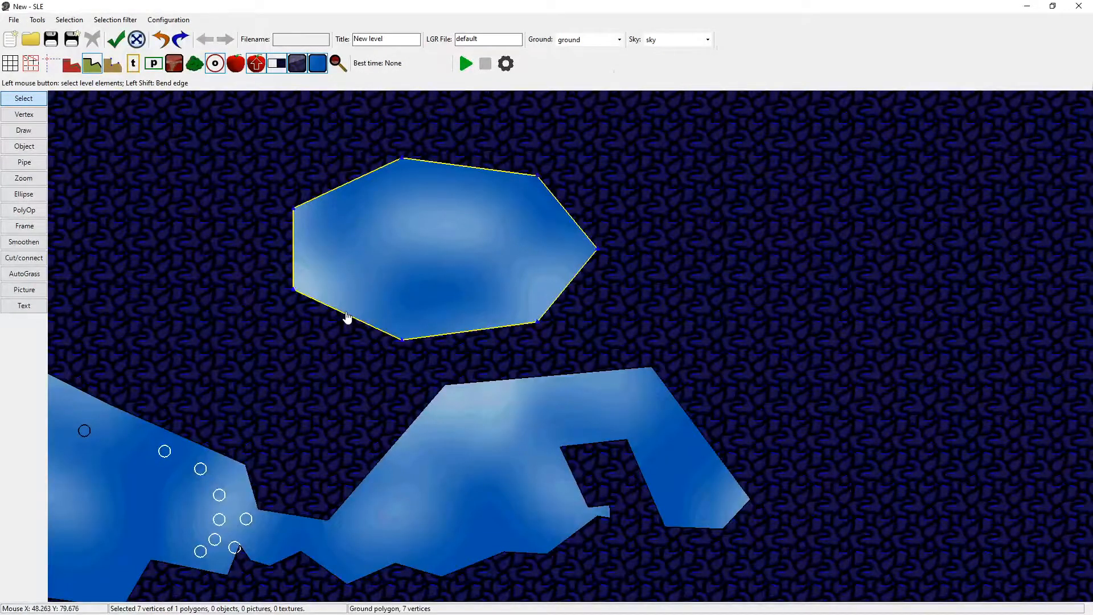
Move the ellipse down so that it overlaps the ceiling of the right polygon.
{"action": "left_click_drag", "start_coordinate": [348, 317], "coordinate": [364, 398]}
{"action": "scroll", "coordinate": [451, 375], "scroll_direction": "up", "scroll_amount": 2}
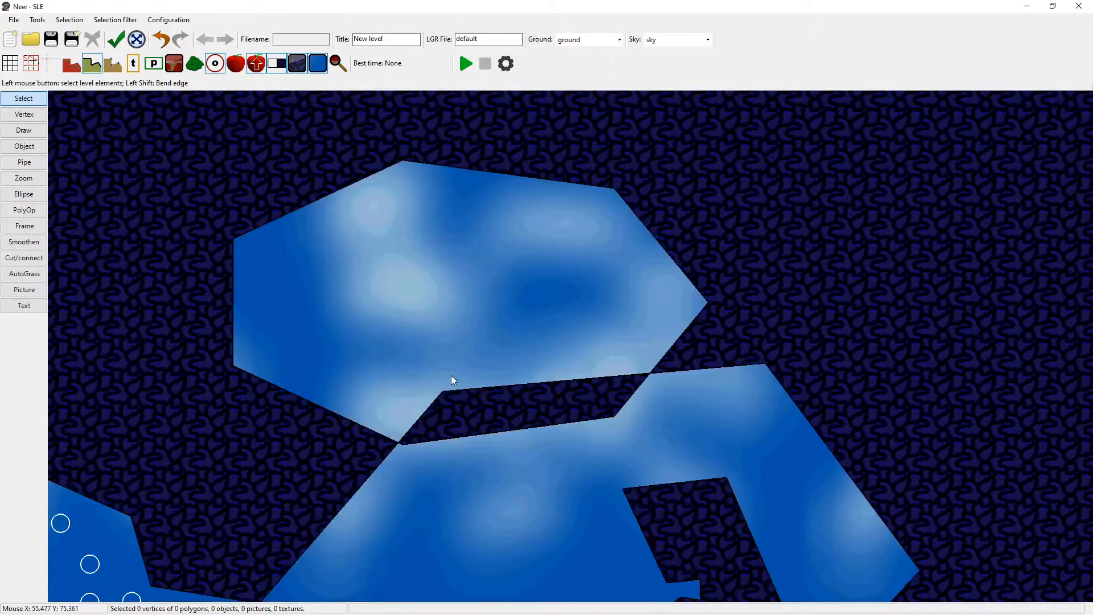
{"action": "scroll", "coordinate": [529, 353], "scroll_direction": "up", "scroll_amount": 3}
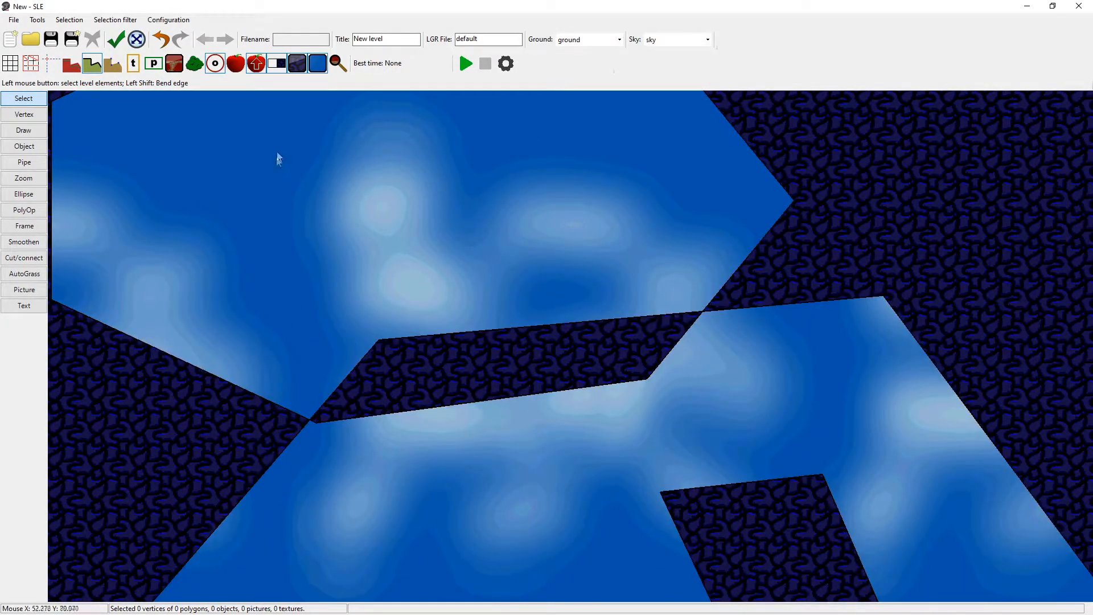
Check the level's topology and examine the details of the reported problem.
{"action": "left_click", "coordinate": [120, 43]}
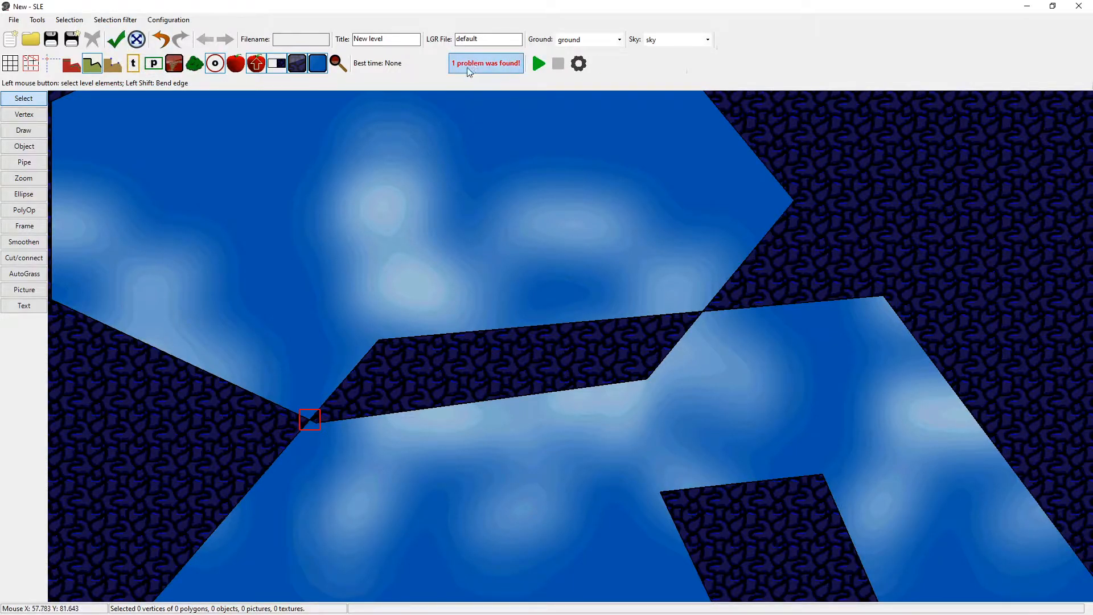
{"action": "mouse_move", "coordinate": [468, 71]}
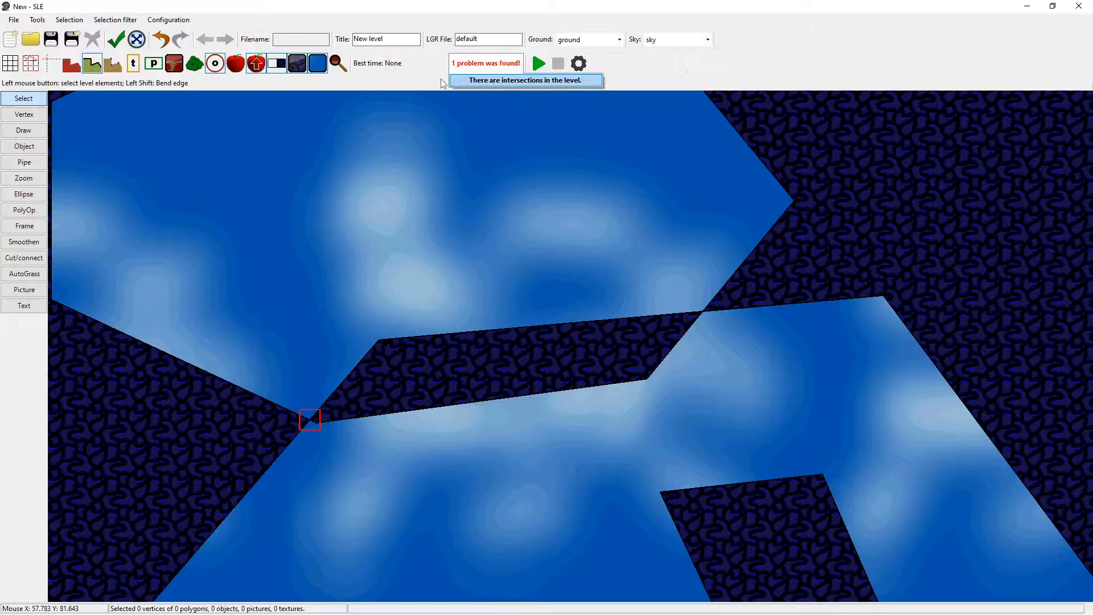
{"action": "left_click", "coordinate": [310, 248]}
{"action": "middle_click_drag", "start_coordinate": [295, 289], "coordinate": [351, 257]}
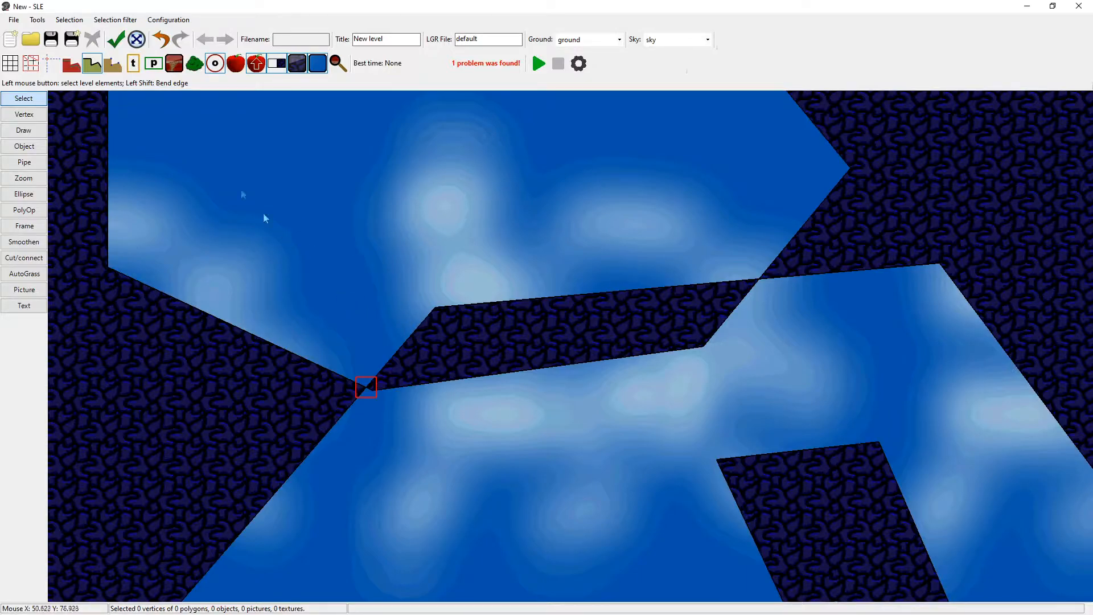
Select the ellipse, try a Union with the overlapping polygon, and undo it.
{"action": "left_click", "coordinate": [219, 319]}
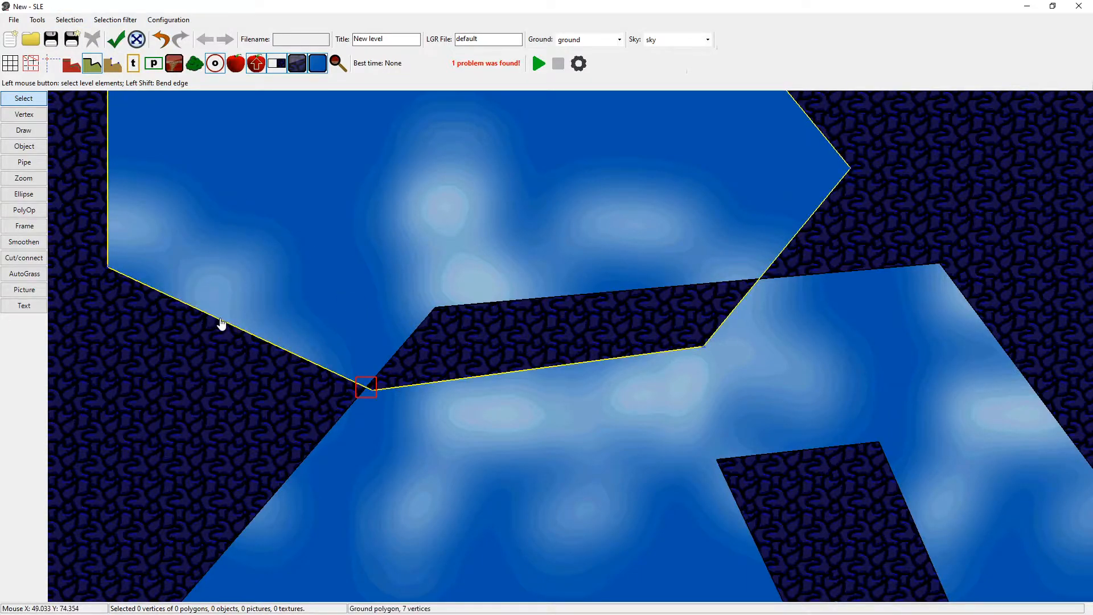
{"action": "left_click", "coordinate": [64, 21]}
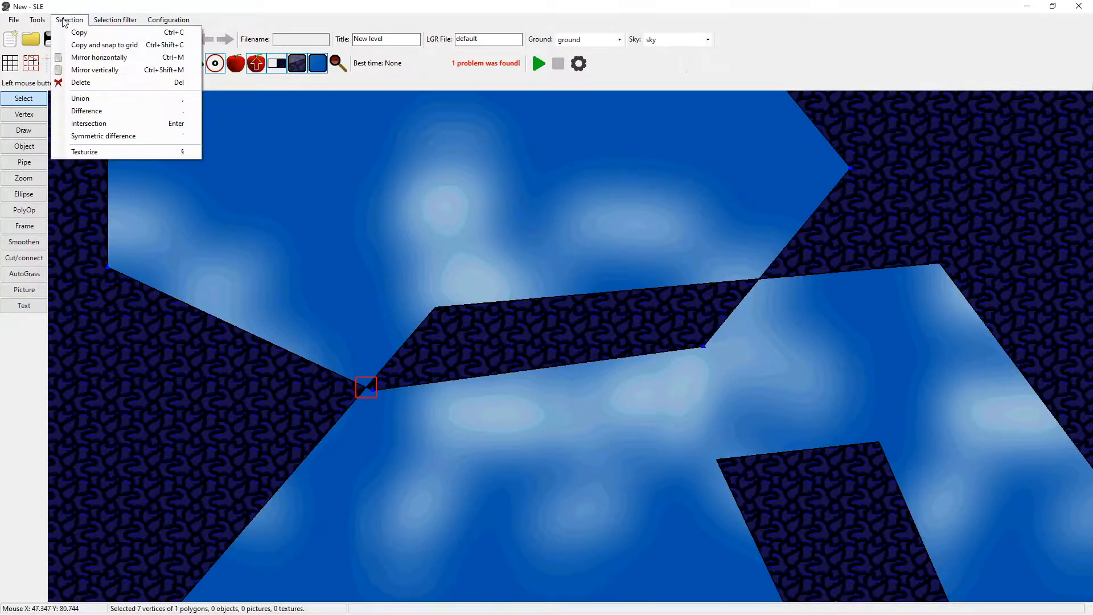
{"action": "left_click", "coordinate": [92, 99]}
{"action": "scroll", "coordinate": [473, 278], "scroll_direction": "down", "scroll_amount": 3}
{"action": "scroll", "coordinate": [433, 265], "scroll_direction": "up", "scroll_amount": 2}
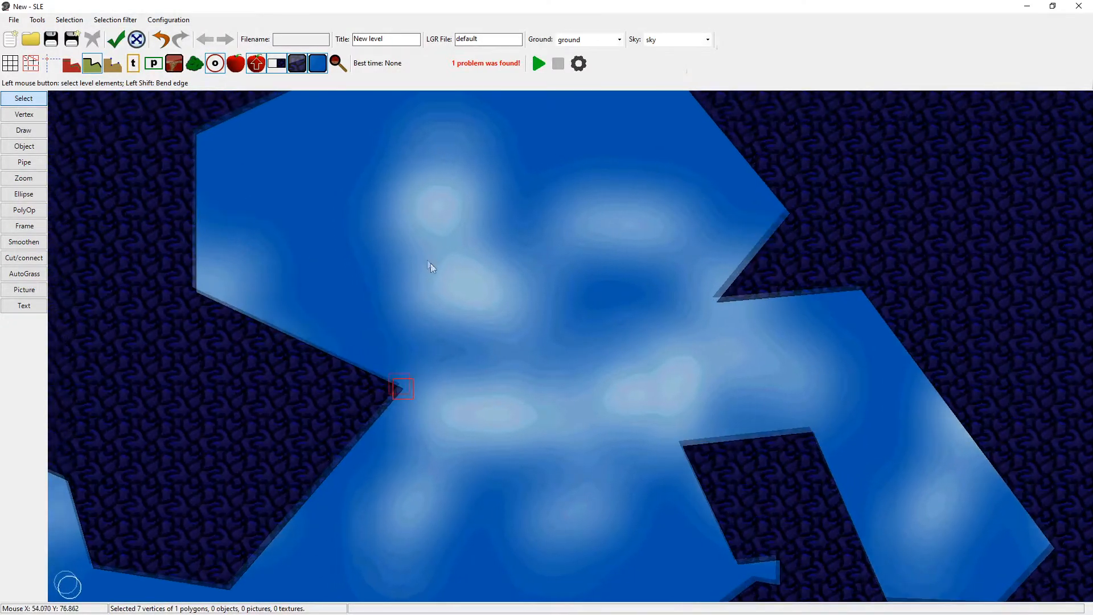
{"action": "key", "text": "ctrl+z"}
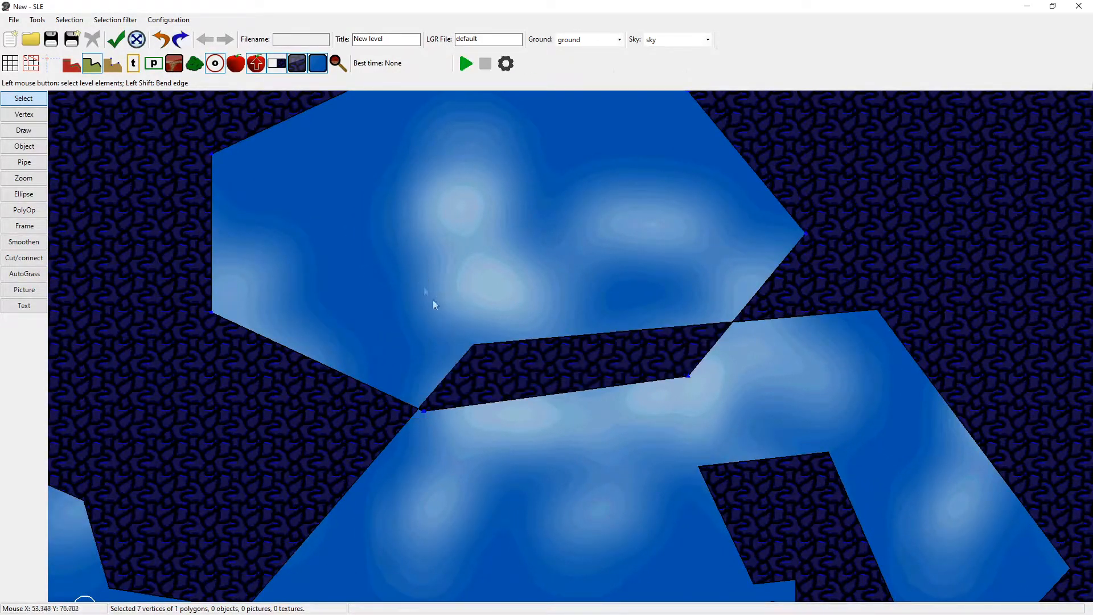
Try the Difference operation with the ellipse still selected, and undo it.
{"action": "left_click", "coordinate": [69, 20]}
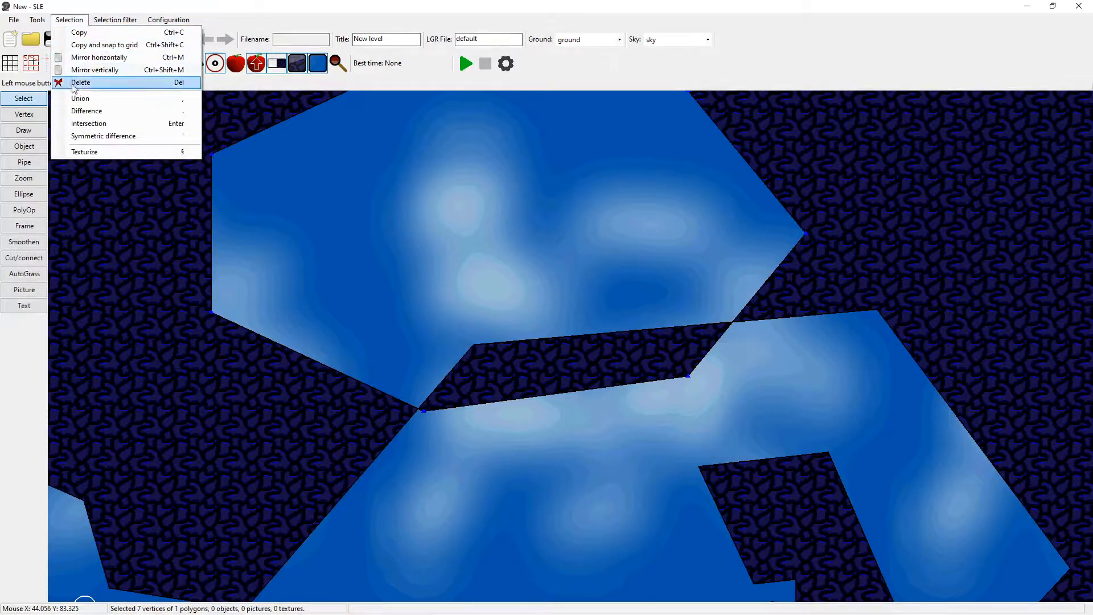
{"action": "left_click", "coordinate": [80, 113]}
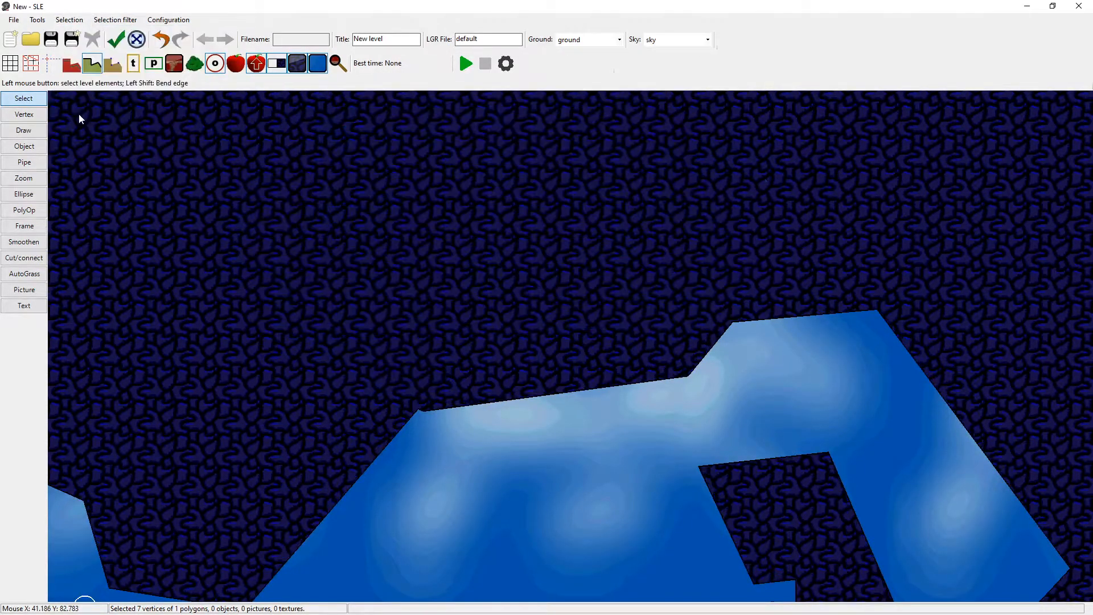
{"action": "key", "text": "ctrl+z"}
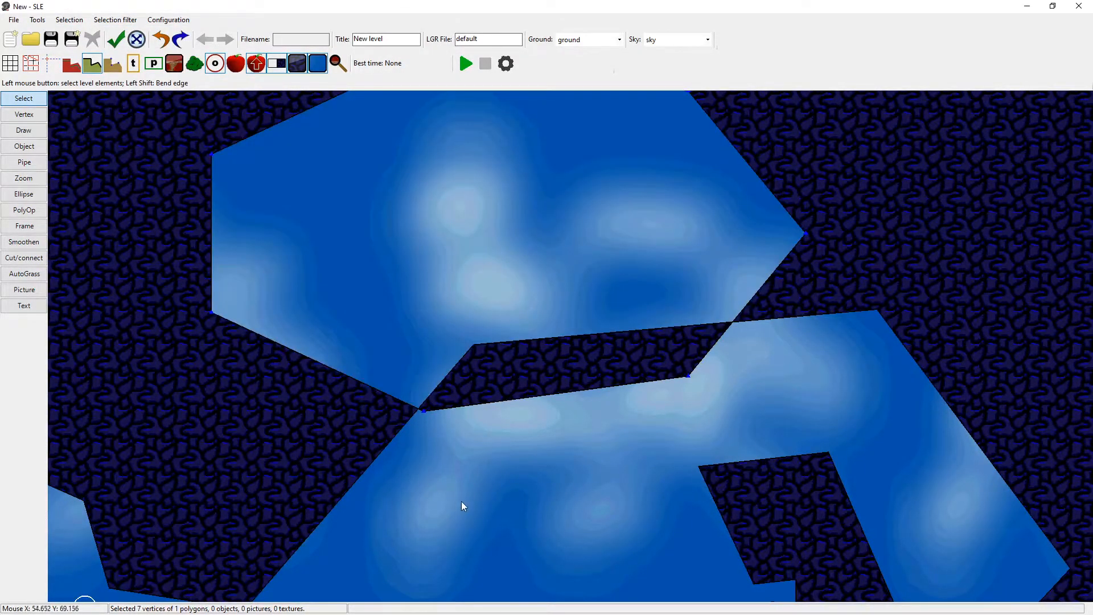
Select the large lower polygon instead, try the Difference operation on it, and undo the result.
{"action": "left_click", "coordinate": [357, 473]}
{"action": "left_click", "coordinate": [68, 20]}
{"action": "left_click", "coordinate": [95, 110]}
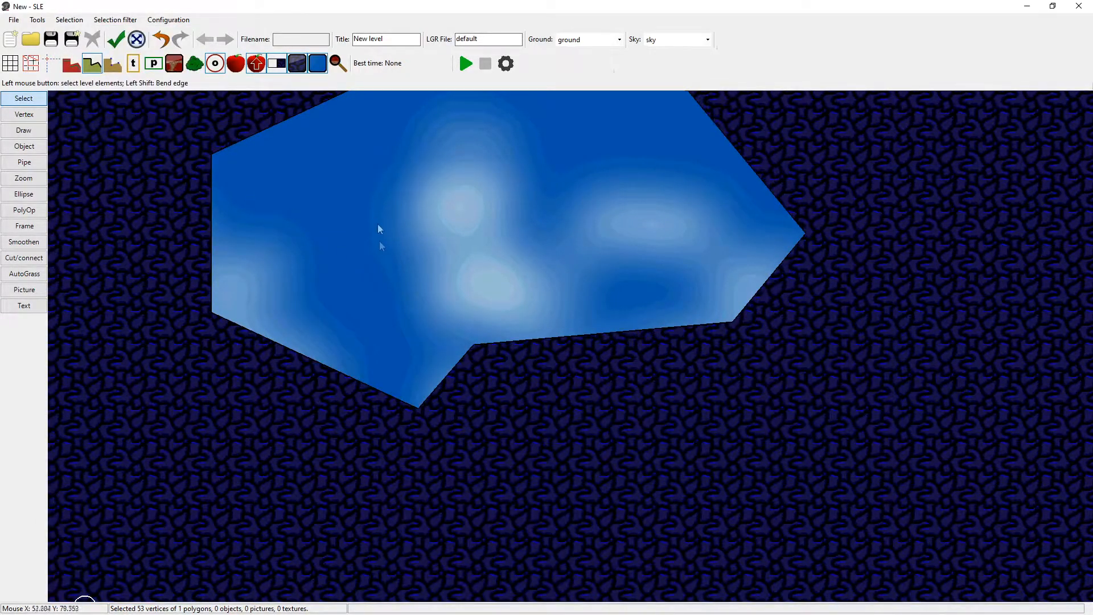
{"action": "key", "text": "ctrl+z"}
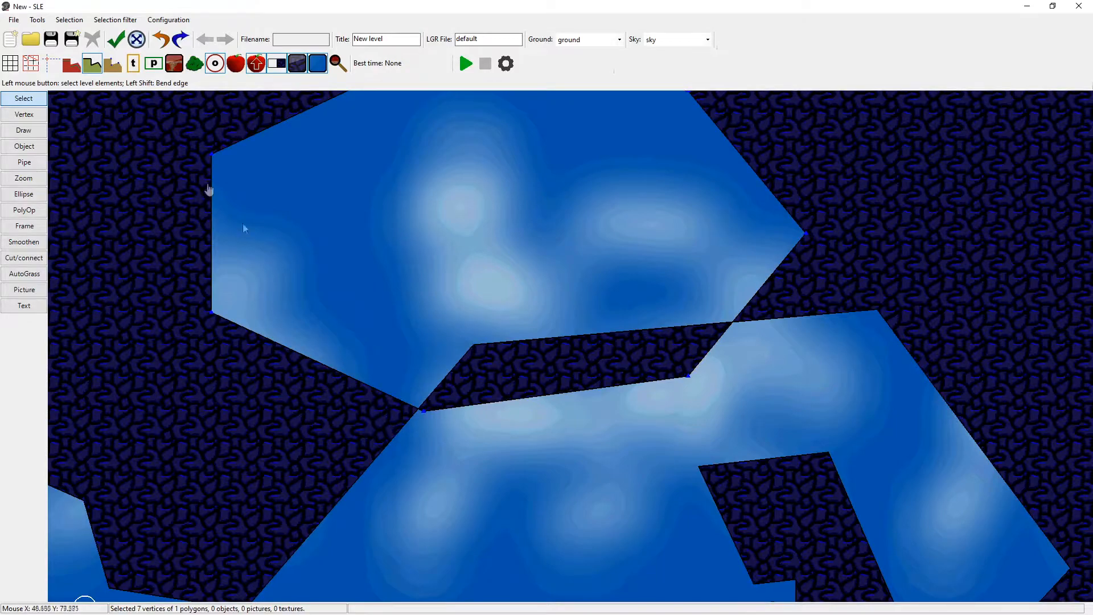
Try the Intersection operation on the selected ellipse, and undo it.
{"action": "left_click", "coordinate": [69, 19]}
{"action": "left_click", "coordinate": [94, 124]}
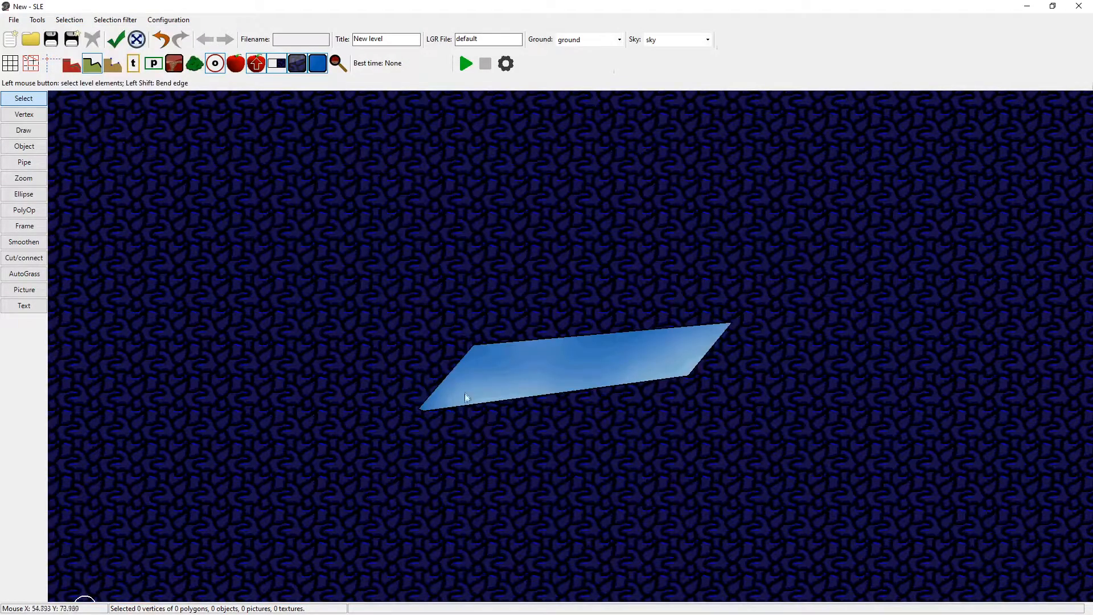
{"action": "key", "text": "ctrl+z"}
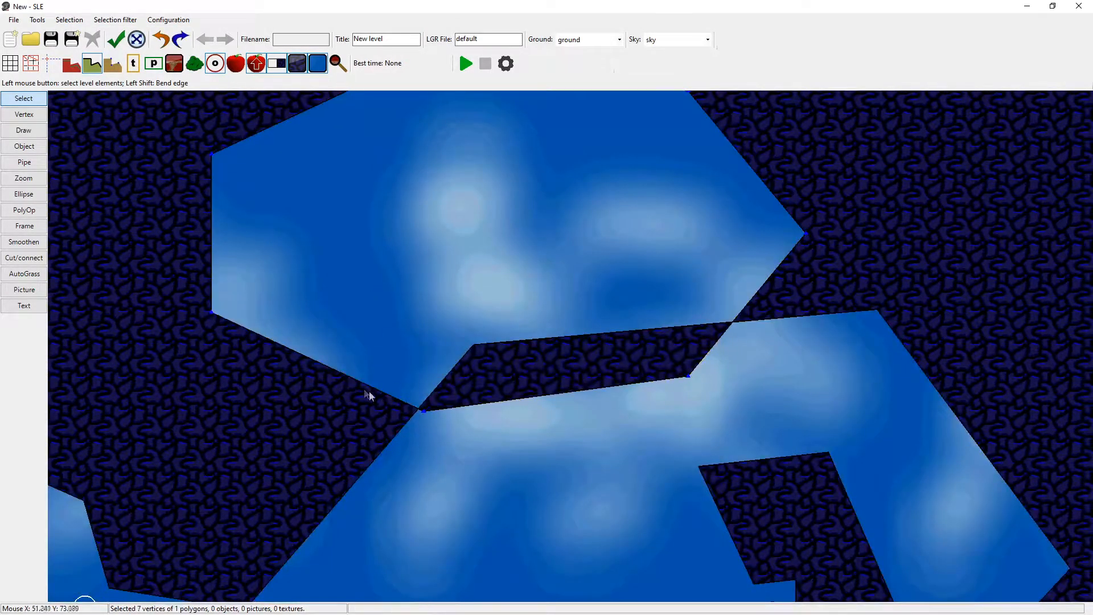
Apply Symmetric difference to the ellipse and move the resulting upper piece slightly away from the lower polygon.
{"action": "middle_click_drag", "start_coordinate": [369, 391], "coordinate": [360, 461]}
{"action": "left_click", "coordinate": [69, 20]}
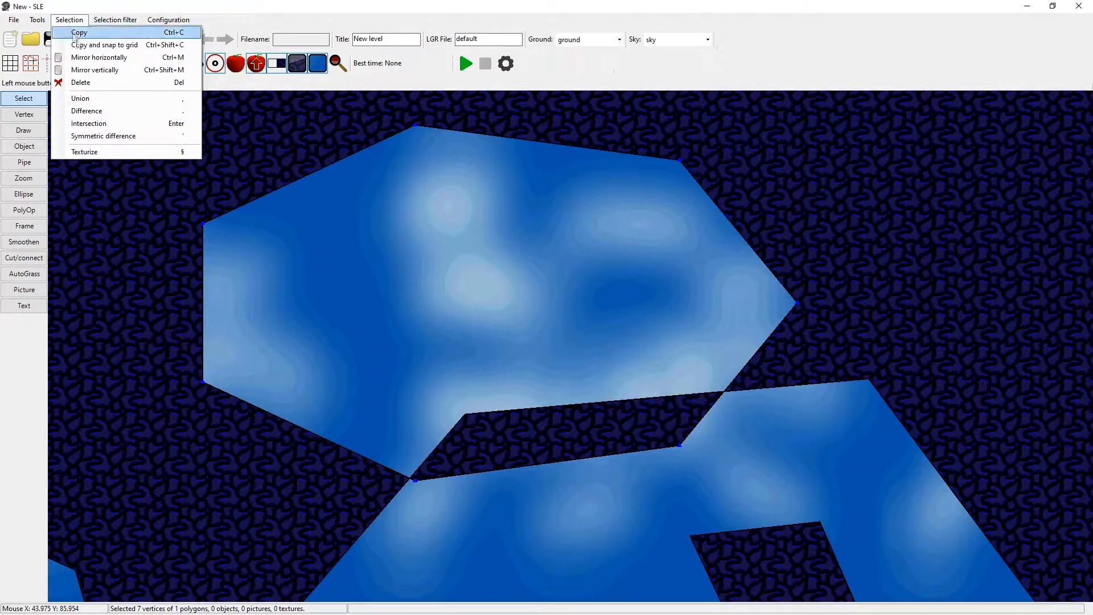
{"action": "left_click", "coordinate": [124, 137]}
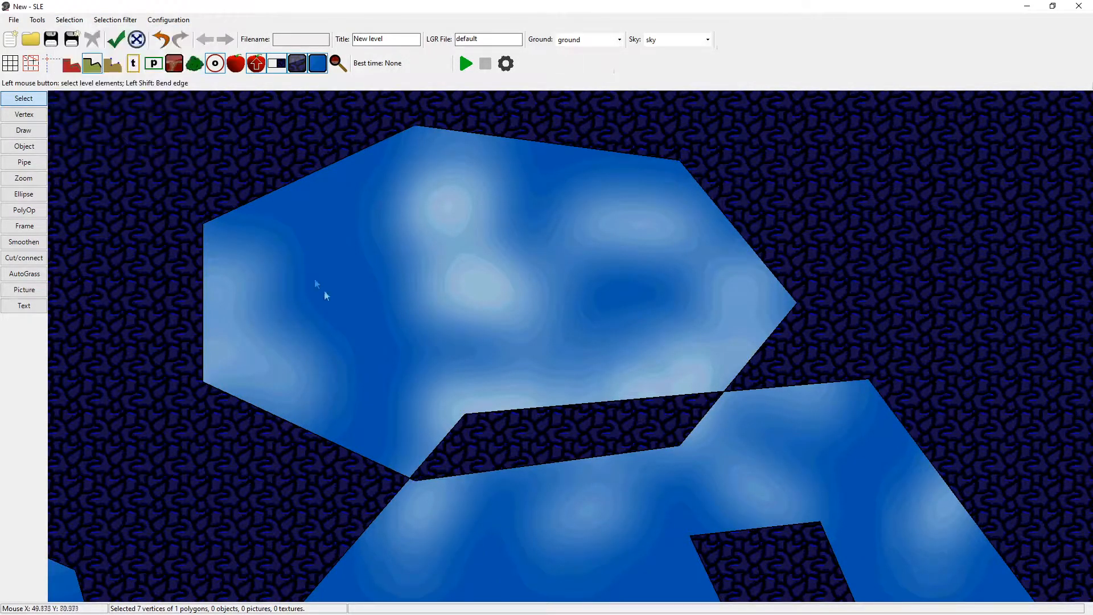
{"action": "left_click_drag", "start_coordinate": [371, 461], "coordinate": [365, 421]}
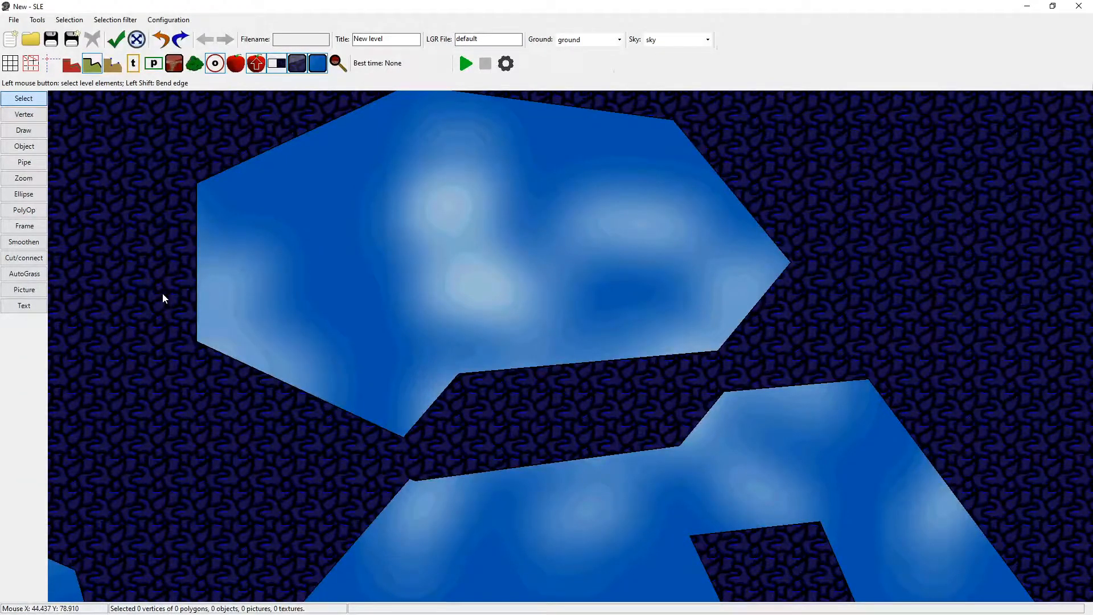
Move the separated upper piece back over the lower polygon and merge the two with the PolyOp tool.
{"action": "left_click", "coordinate": [33, 211]}
{"action": "left_click", "coordinate": [35, 97]}
{"action": "left_click_drag", "start_coordinate": [492, 374], "coordinate": [589, 443]}
{"action": "left_click", "coordinate": [28, 210]}
{"action": "left_click", "coordinate": [408, 450]}
{"action": "left_click", "coordinate": [403, 510]}
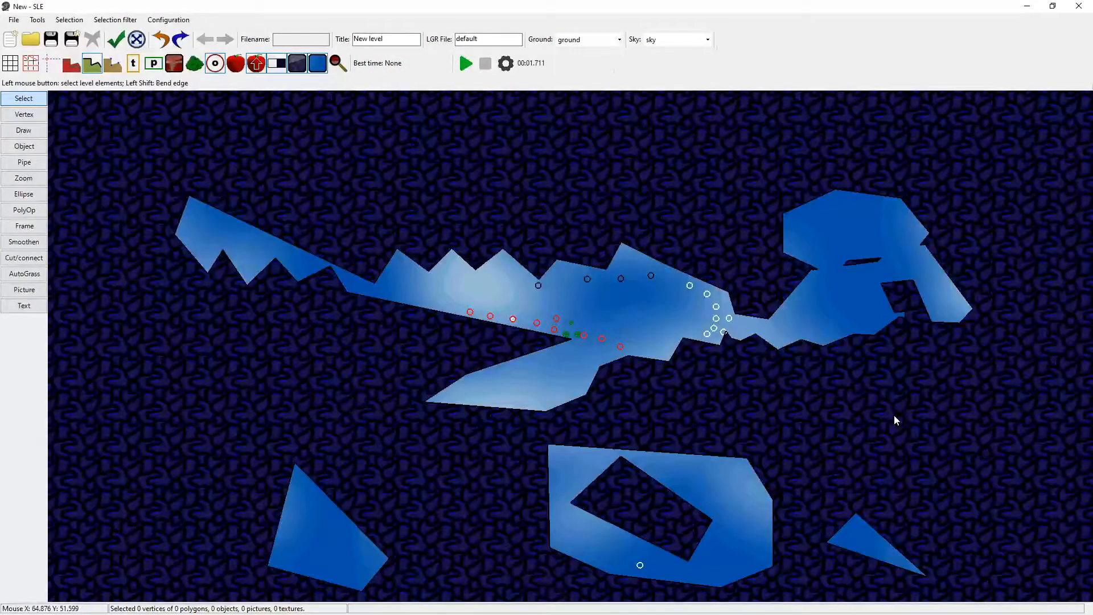
Select the large main polygon, rotate it roughly half a turn with Transform, and apply the result.
{"action": "left_click", "coordinate": [620, 367]}
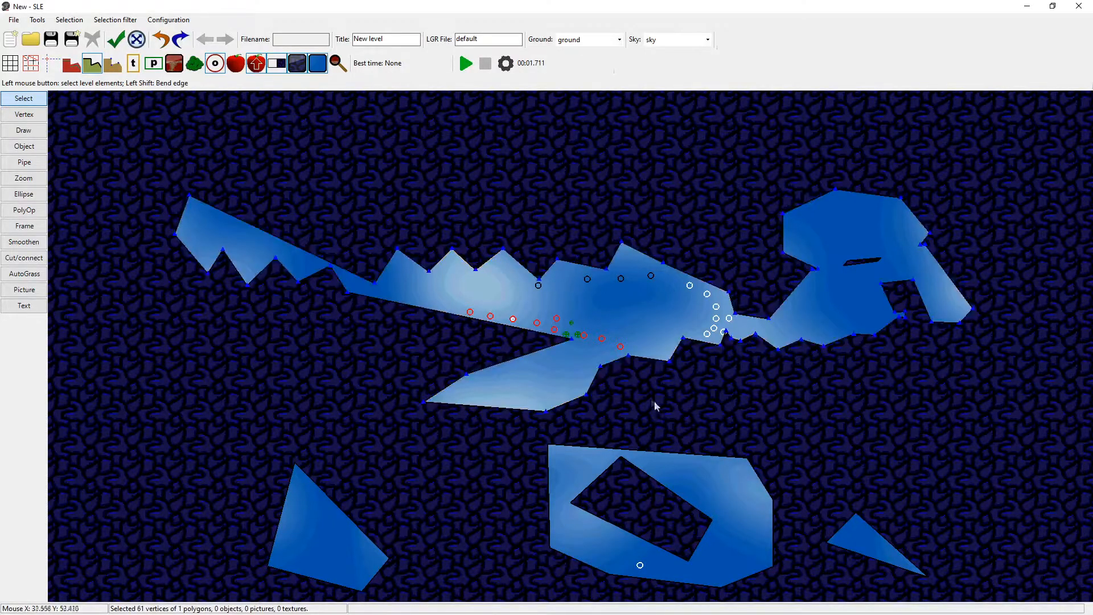
{"action": "right_click", "coordinate": [615, 364]}
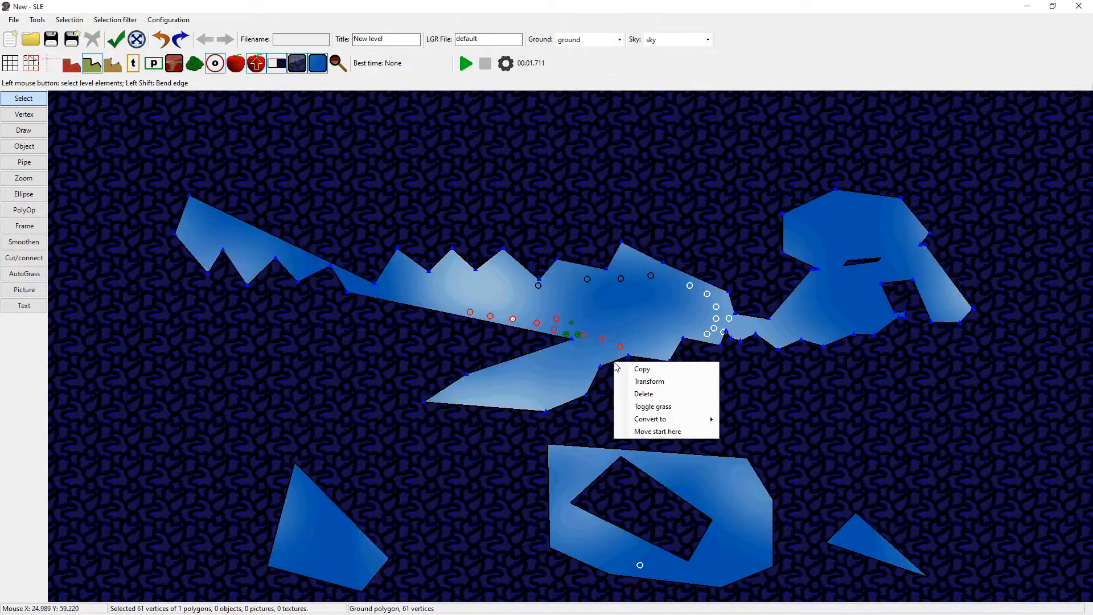
{"action": "left_click", "coordinate": [654, 381]}
{"action": "left_click_drag", "start_coordinate": [974, 416], "coordinate": [510, 233]}
{"action": "left_click_drag", "start_coordinate": [566, 214], "coordinate": [583, 129]}
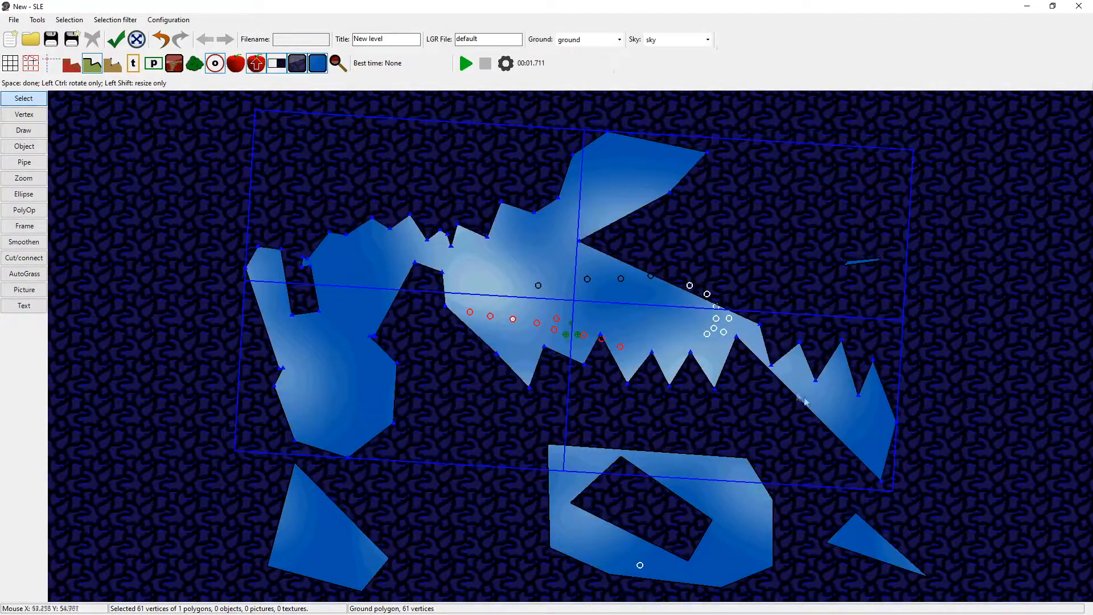
{"action": "key", "text": "space"}
{"action": "left_click", "coordinate": [987, 402]}
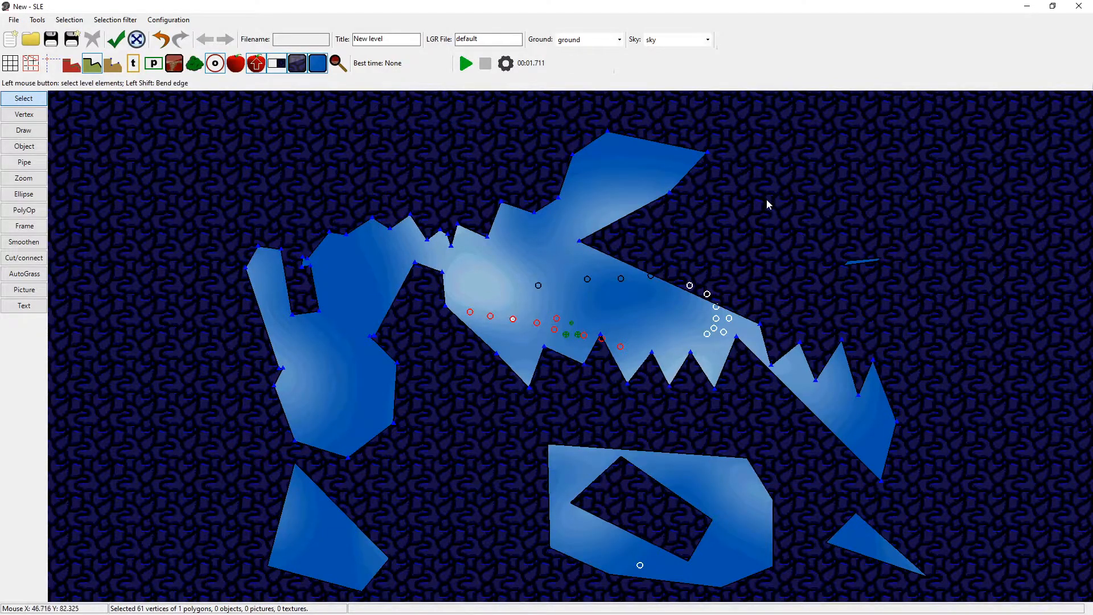
Mirror the large main polygon vertically and move it up clear of the lower polygon with the hole.
{"action": "left_click", "coordinate": [616, 263]}
{"action": "left_click", "coordinate": [70, 20]}
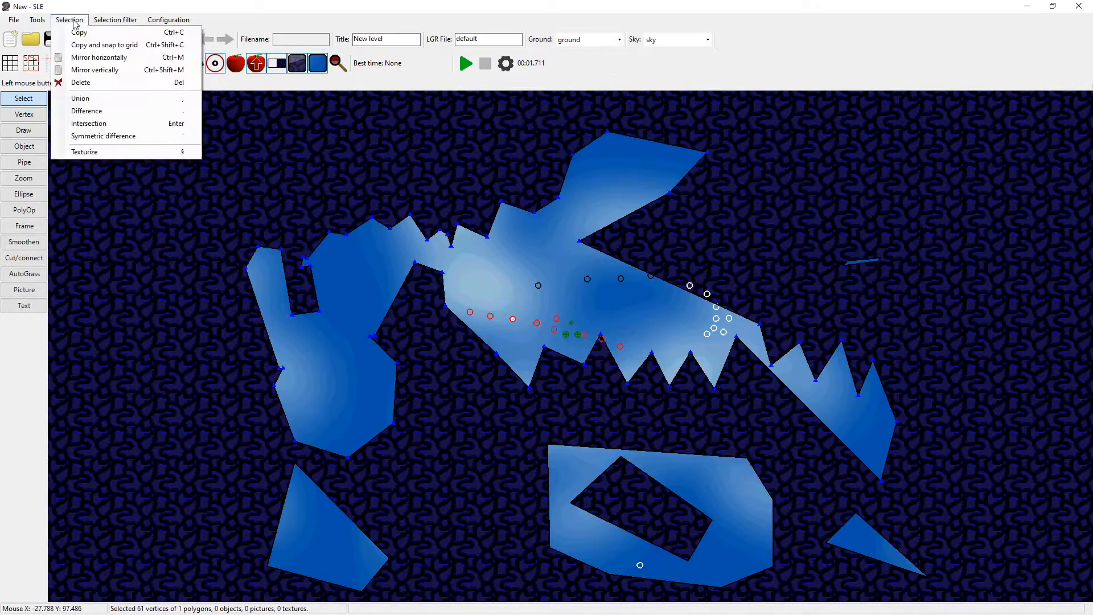
{"action": "left_click", "coordinate": [116, 74]}
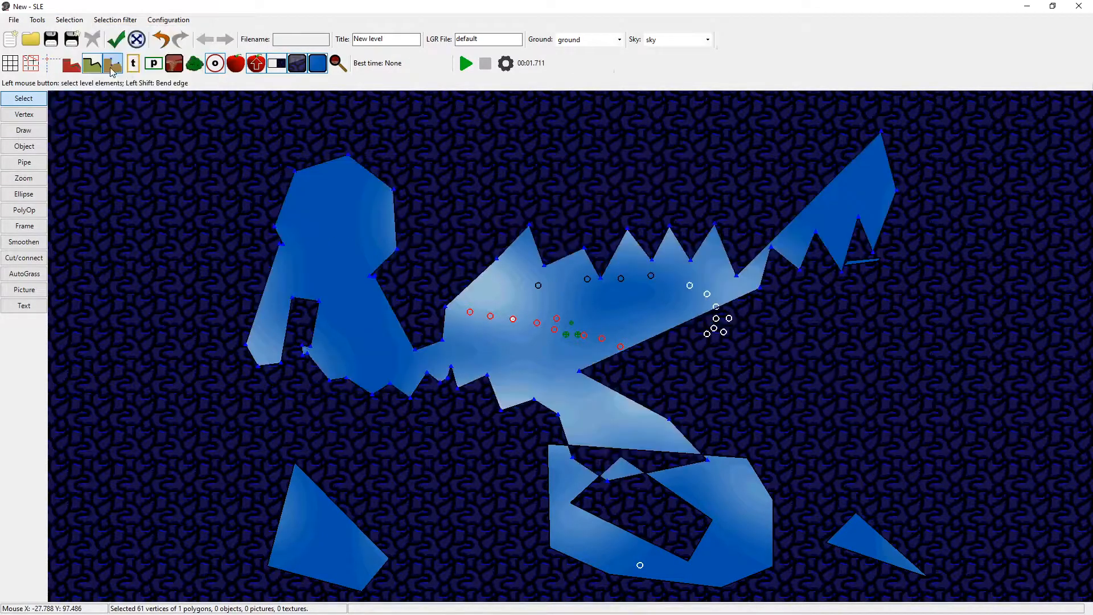
{"action": "left_click_drag", "start_coordinate": [643, 343], "coordinate": [639, 269]}
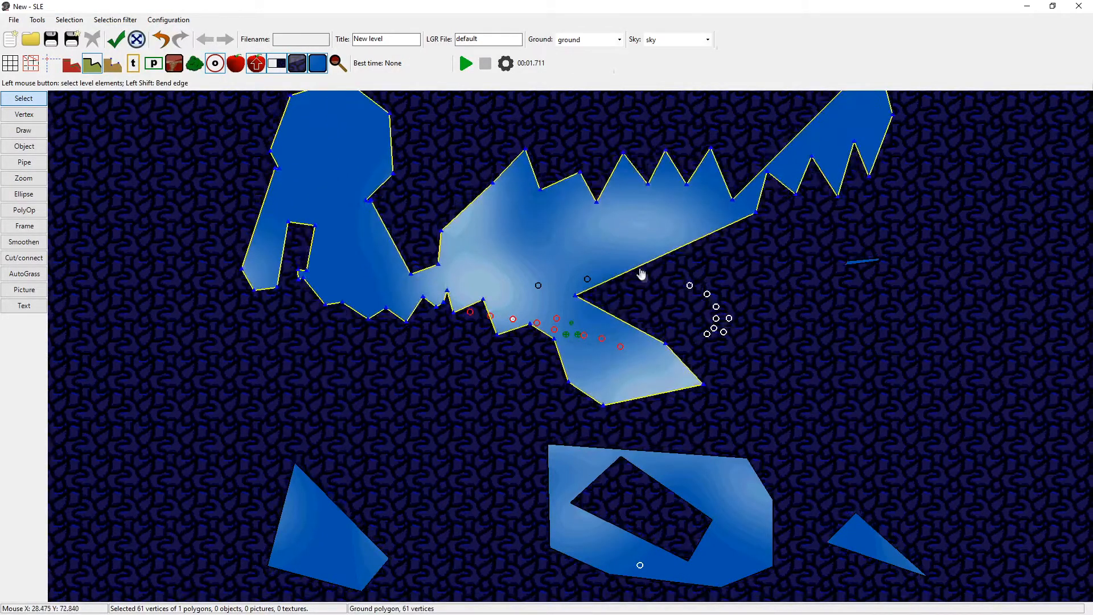
{"action": "left_click", "coordinate": [778, 338]}
{"action": "middle_click_drag", "start_coordinate": [690, 326], "coordinate": [603, 341]}
{"action": "key", "text": "ctrl+z"}
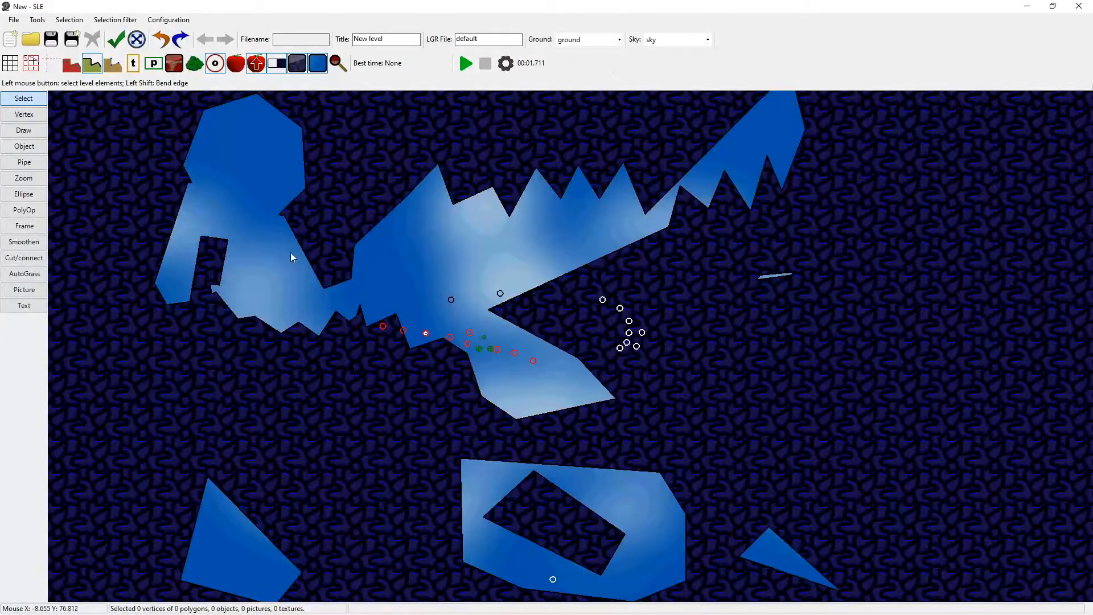
Select the vertices and objects around the main polygon's lower centre and shrink them slightly with Transform.
{"action": "left_click_drag", "start_coordinate": [337, 260], "coordinate": [542, 504]}
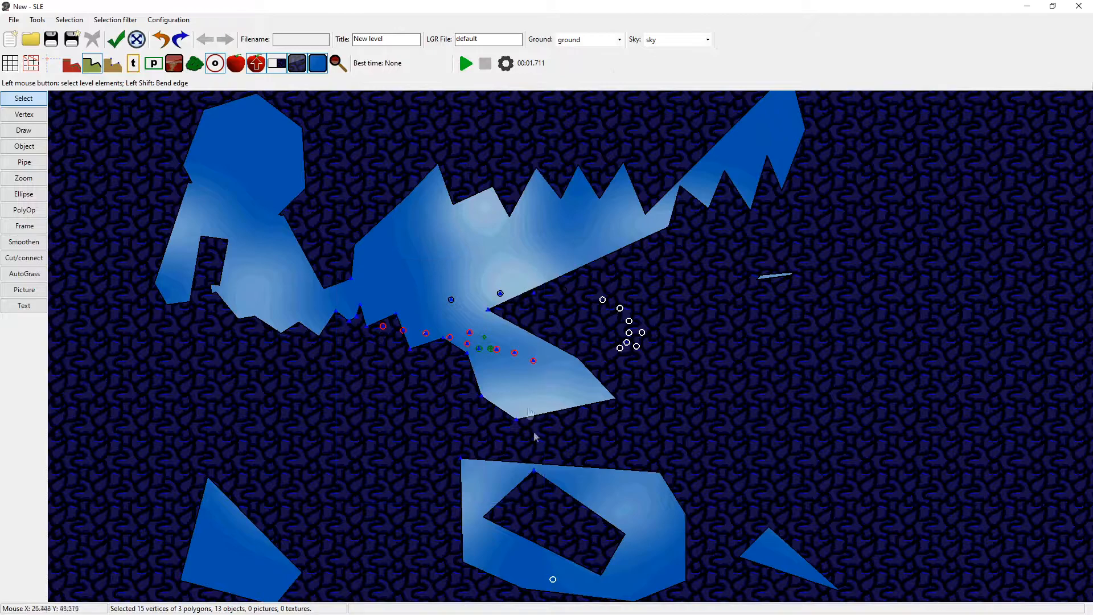
{"action": "right_click", "coordinate": [490, 310]}
{"action": "left_click", "coordinate": [516, 331]}
{"action": "mouse_move", "coordinate": [338, 283]}
{"action": "left_mouse_down"}
{"action": "mouse_move", "coordinate": [320, 227]}
{"action": "mouse_move", "coordinate": [355, 317]}
{"action": "mouse_move", "coordinate": [358, 391]}
{"action": "mouse_move", "coordinate": [573, 515]}
{"action": "mouse_move", "coordinate": [296, 489]}
{"action": "mouse_move", "coordinate": [335, 245]}
{"action": "mouse_move", "coordinate": [311, 294]}
{"action": "mouse_move", "coordinate": [333, 292]}
{"action": "mouse_move", "coordinate": [347, 257]}
{"action": "mouse_move", "coordinate": [334, 273]}
{"action": "mouse_move", "coordinate": [348, 286]}
{"action": "left_mouse_up"}
{"action": "key", "text": "space"}
{"action": "left_click", "coordinate": [768, 350]}
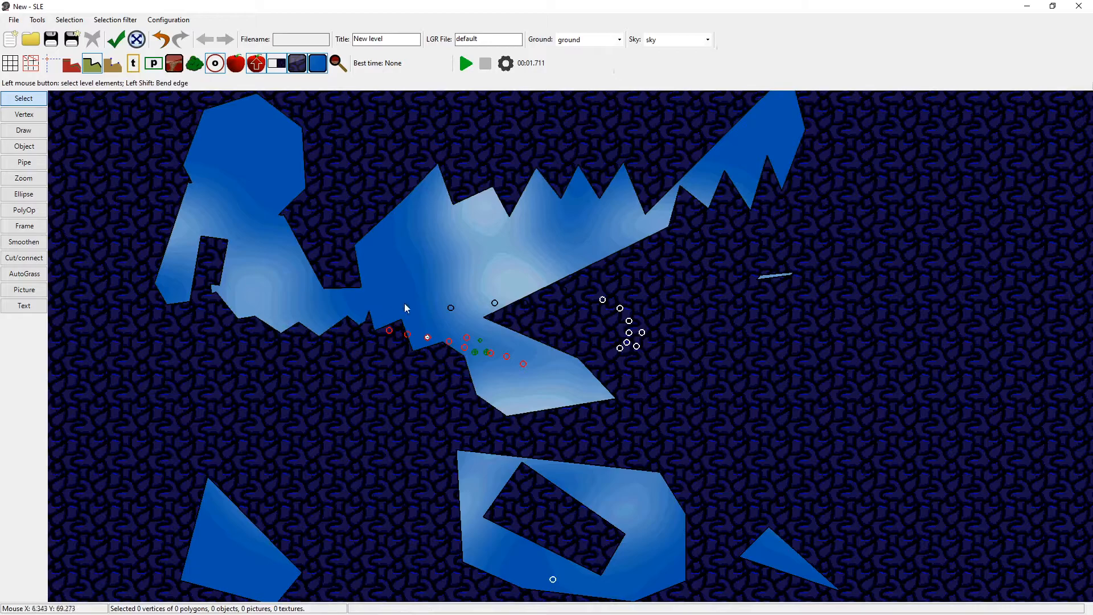
Copy the vertices and objects in the main polygon's toothed middle section and place the copy over its left part.
{"action": "middle_click_drag", "start_coordinate": [645, 265], "coordinate": [619, 300]}
{"action": "left_click_drag", "start_coordinate": [645, 132], "coordinate": [431, 393]}
{"action": "right_click", "coordinate": [441, 389]}
{"action": "left_click", "coordinate": [458, 397]}
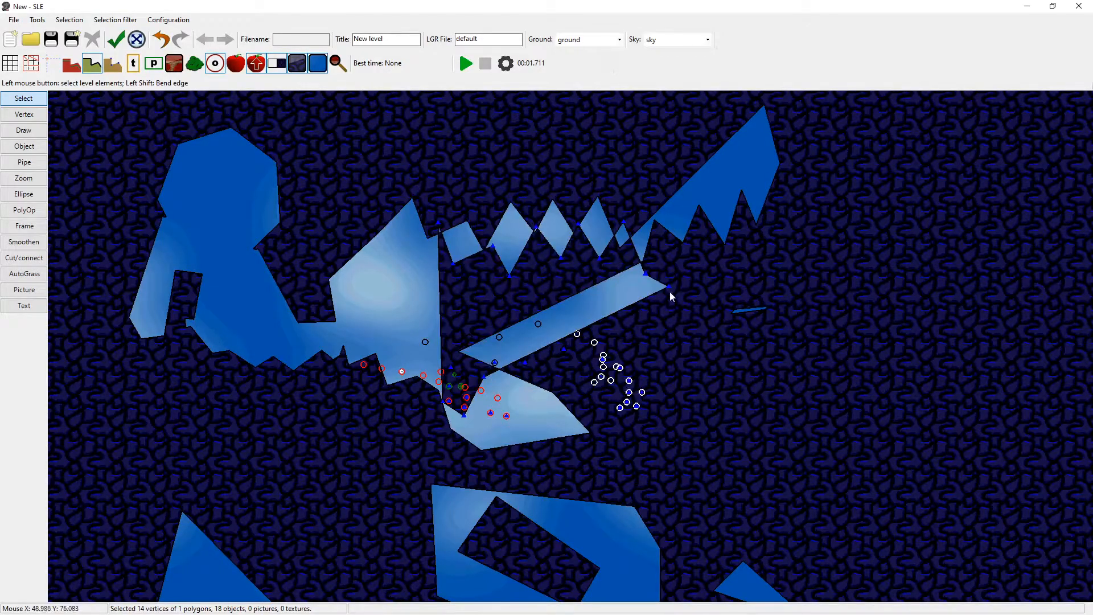
{"action": "left_click", "coordinate": [503, 270]}
Try the Intersection operation on the placed copy, and undo it.
{"action": "left_click", "coordinate": [69, 19]}
{"action": "left_click", "coordinate": [114, 124]}
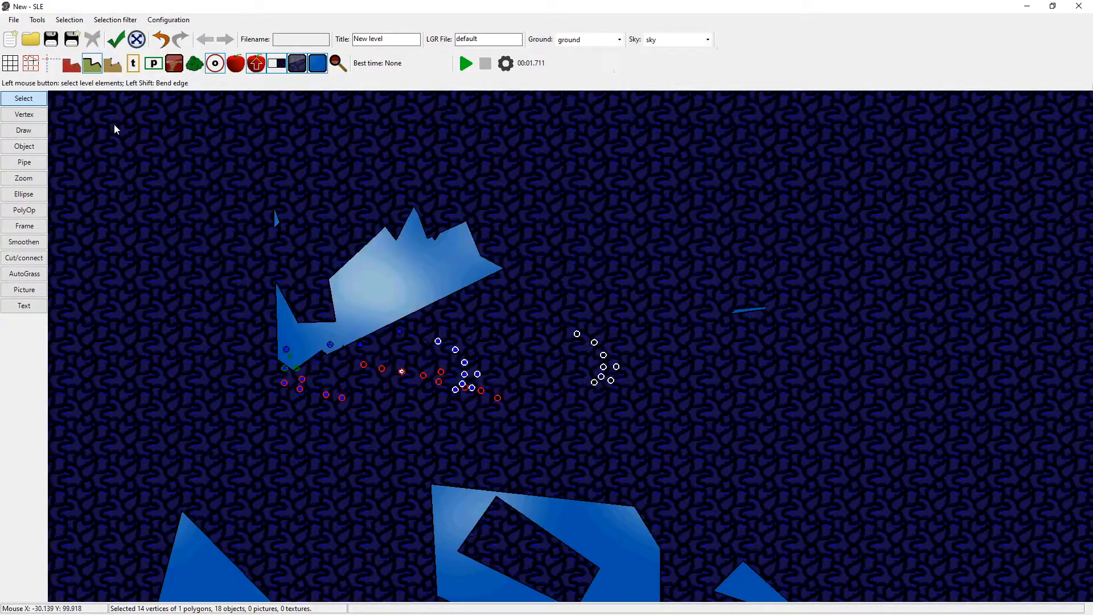
{"action": "key", "text": "ctrl+z"}
Apply Symmetric difference to the placed copy and move two of the resulting pieces apart.
{"action": "left_click", "coordinate": [69, 20]}
{"action": "left_click", "coordinate": [107, 139]}
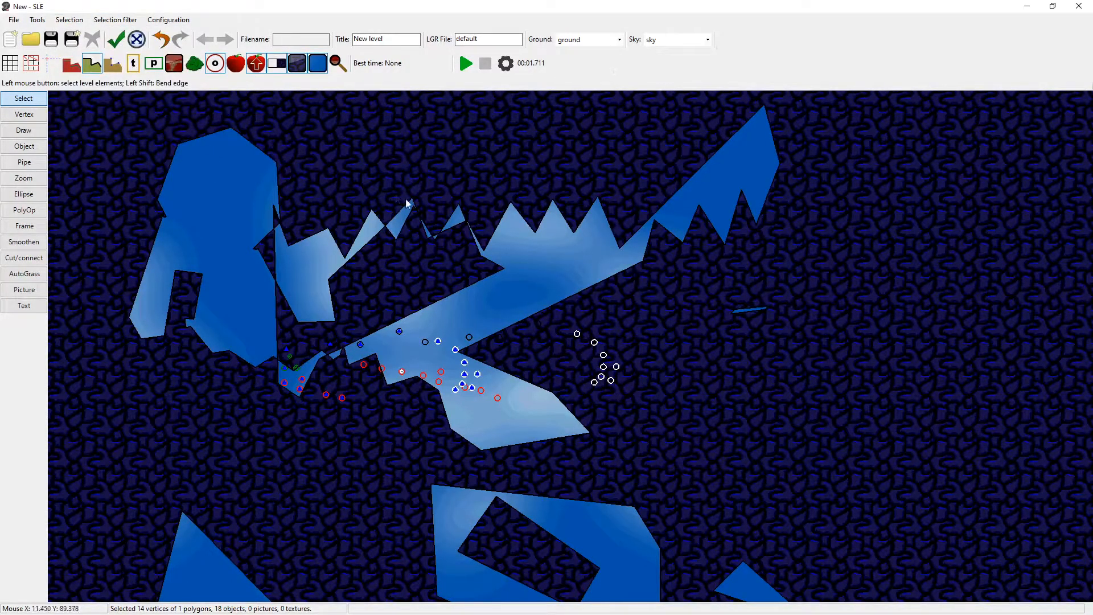
{"action": "left_click_drag", "start_coordinate": [331, 299], "coordinate": [352, 197]}
{"action": "left_click_drag", "start_coordinate": [458, 289], "coordinate": [554, 249]}
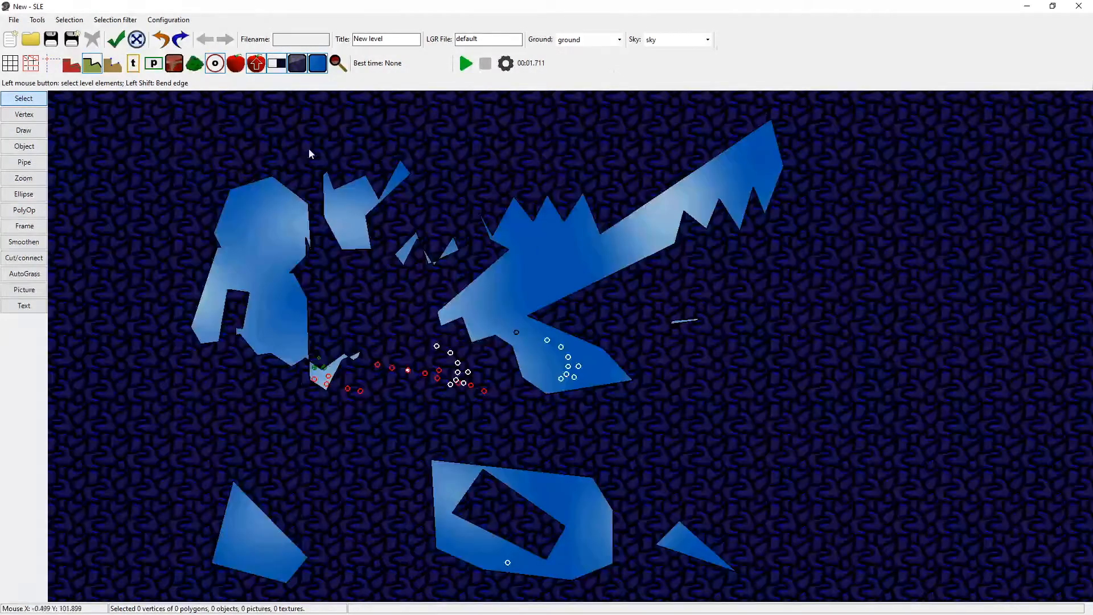
Import the level qwquu001.lev from folder a and place it to the lower right of the main polygon.
{"action": "left_click", "coordinate": [37, 20]}
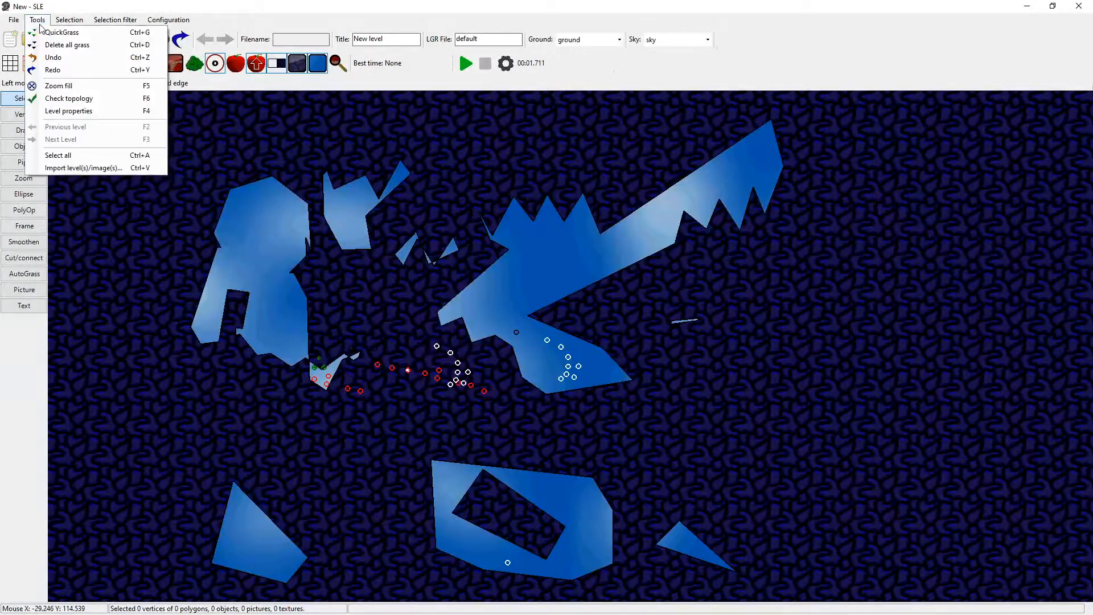
{"action": "left_click", "coordinate": [83, 168]}
{"action": "left_click", "coordinate": [350, 98]}
{"action": "double_click", "coordinate": [376, 174]}
{"action": "middle_click_drag", "start_coordinate": [754, 276], "coordinate": [724, 308]}
{"action": "left_click_drag", "start_coordinate": [949, 130], "coordinate": [750, 260]}
{"action": "left_click_drag", "start_coordinate": [791, 230], "coordinate": [636, 467]}
{"action": "left_click", "coordinate": [701, 311]}
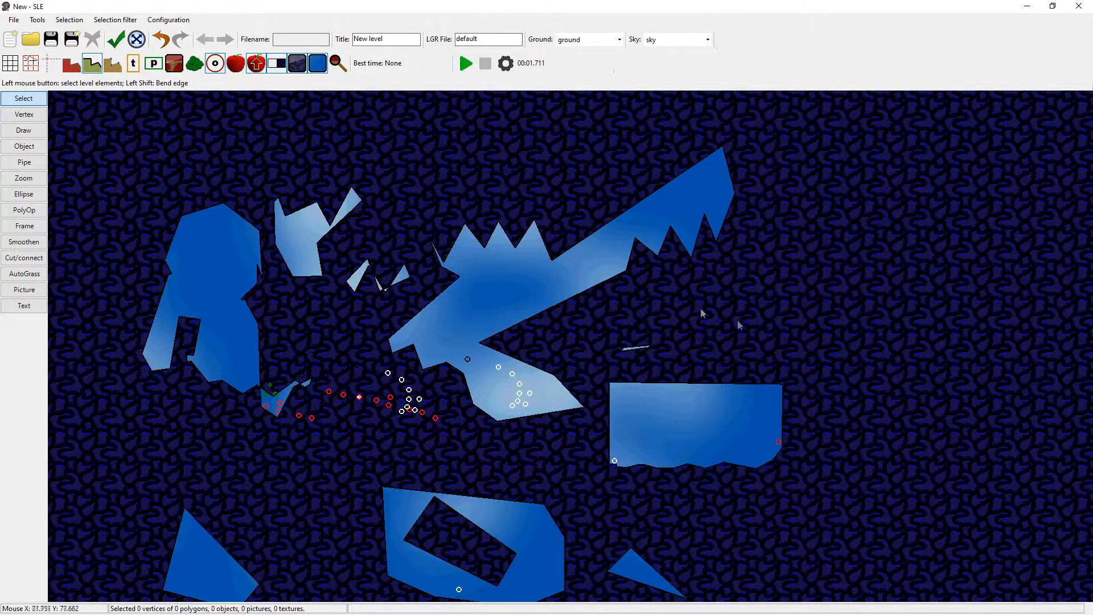
Import the image zamppe.png as polygons and place it just above the imported level.
{"action": "left_click", "coordinate": [37, 19]}
{"action": "left_click", "coordinate": [80, 170]}
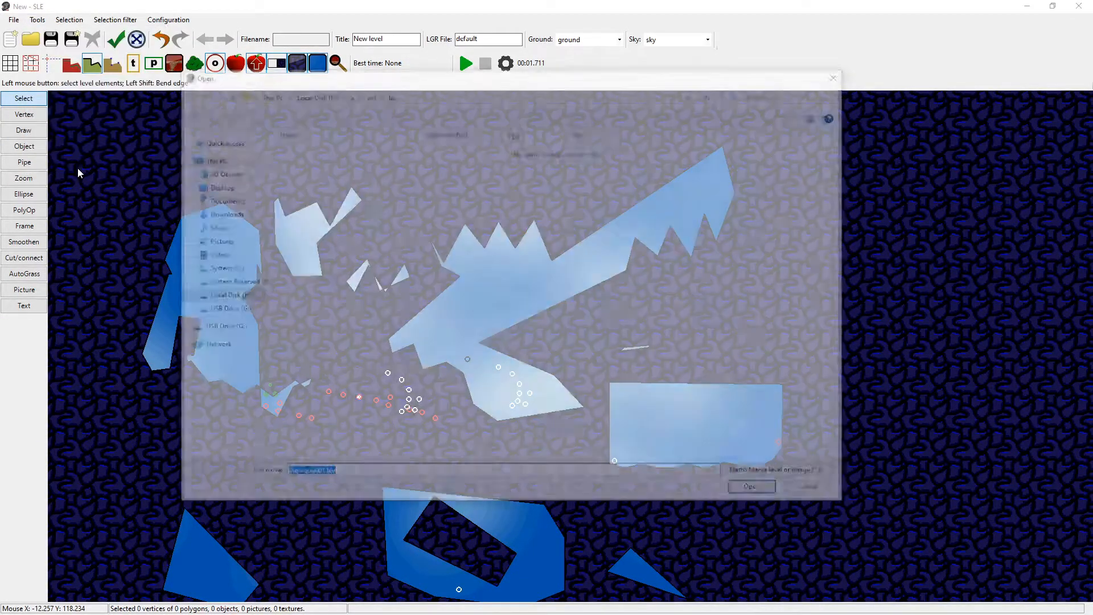
{"action": "left_click", "coordinate": [350, 94]}
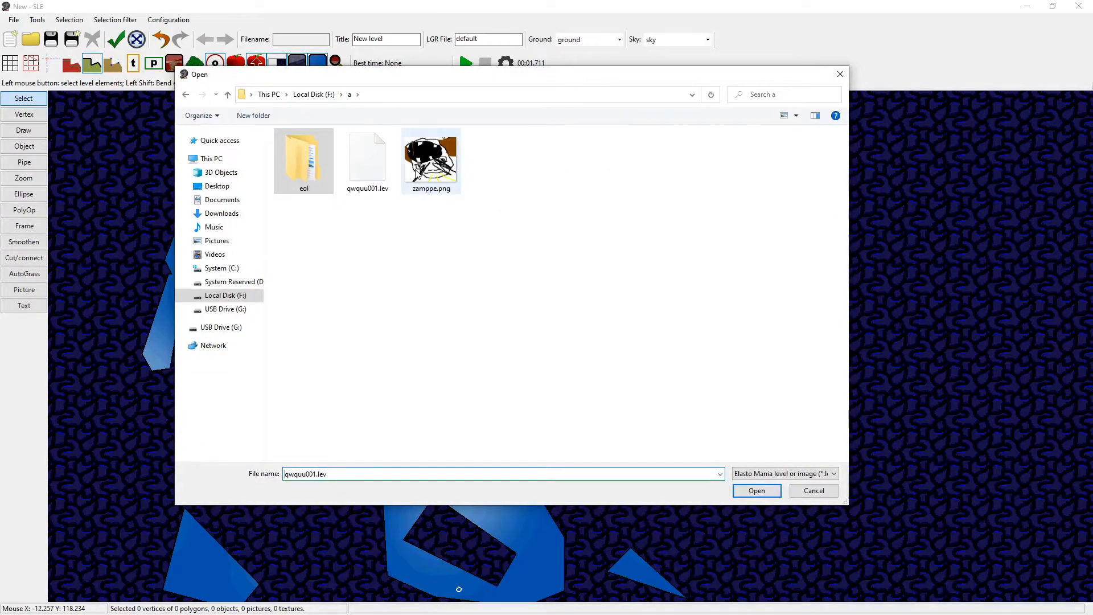
{"action": "double_click", "coordinate": [416, 174]}
{"action": "left_click_drag", "start_coordinate": [930, 204], "coordinate": [628, 348]}
{"action": "scroll", "coordinate": [628, 349], "scroll_direction": "up", "scroll_amount": 4}
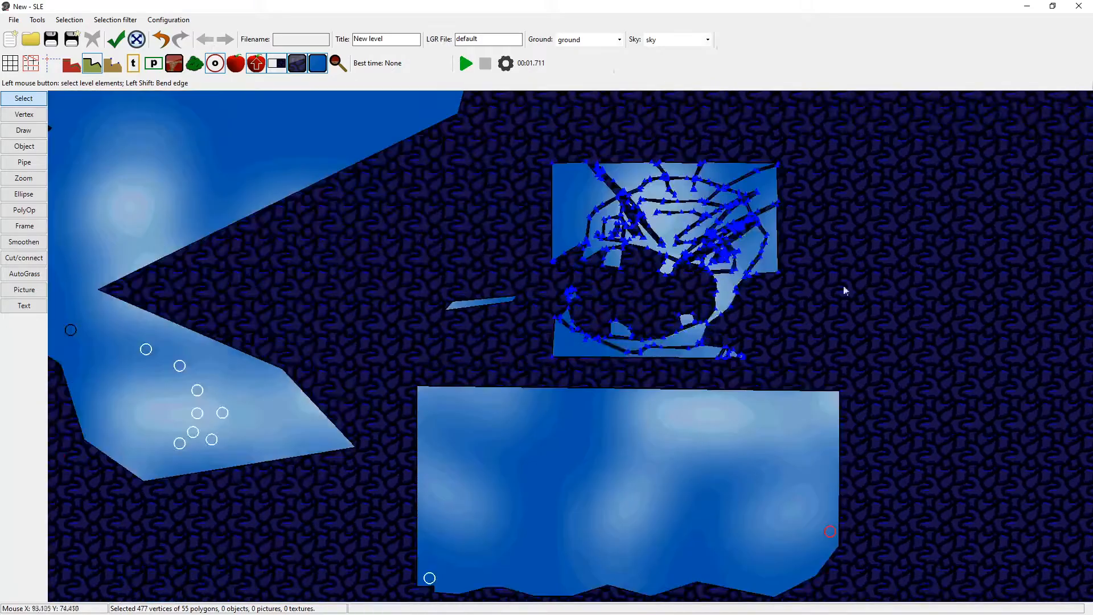
{"action": "left_click", "coordinate": [814, 291]}
Examine the outlines and small details of the polygons created from the imported image.
{"action": "scroll", "coordinate": [740, 334], "scroll_direction": "up", "scroll_amount": 2}
{"action": "scroll", "coordinate": [756, 356], "scroll_direction": "up", "scroll_amount": 2}
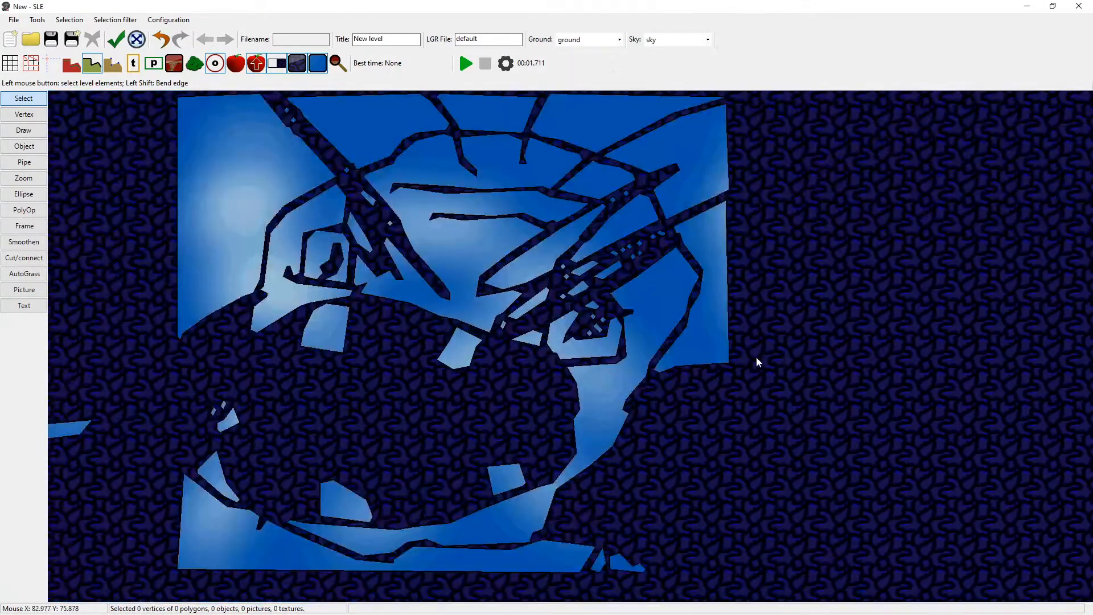
{"action": "scroll", "coordinate": [915, 402], "scroll_direction": "down", "scroll_amount": 3}
{"action": "left_click", "coordinate": [845, 305]}
{"action": "key", "text": "Delete"}
{"action": "middle_click_drag", "start_coordinate": [955, 331], "coordinate": [936, 304]}
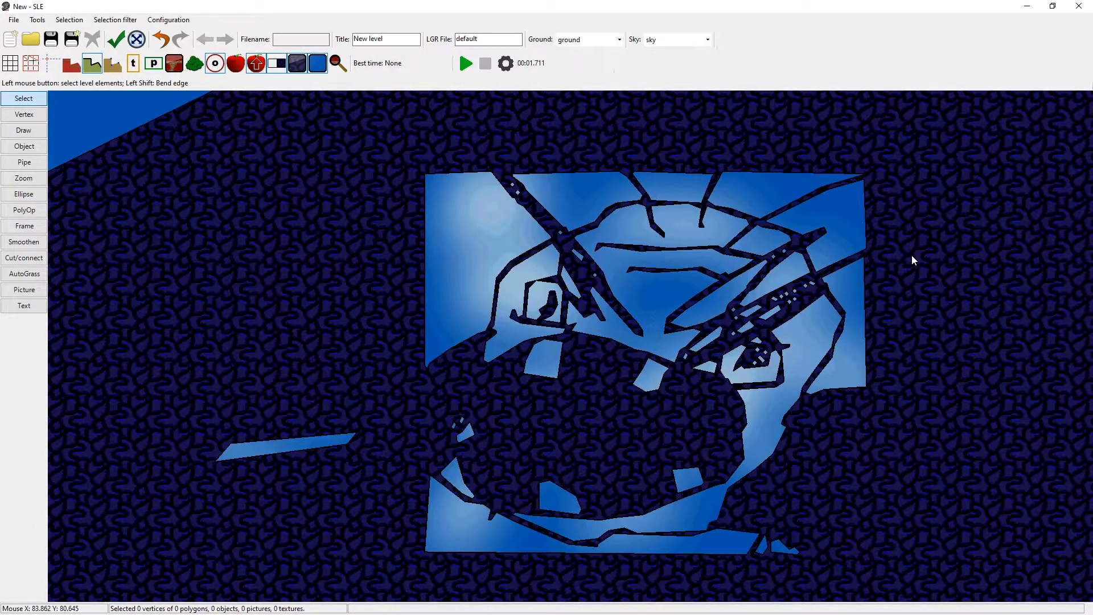
{"action": "middle_click_drag", "start_coordinate": [528, 419], "coordinate": [512, 418]}
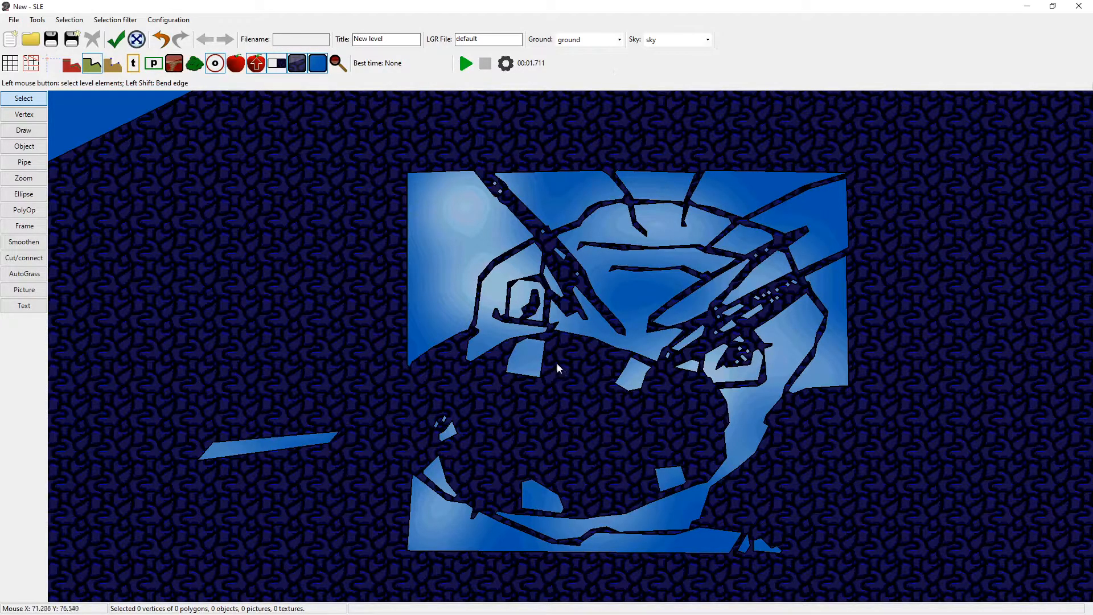
{"action": "middle_click_drag", "start_coordinate": [553, 362], "coordinate": [544, 366]}
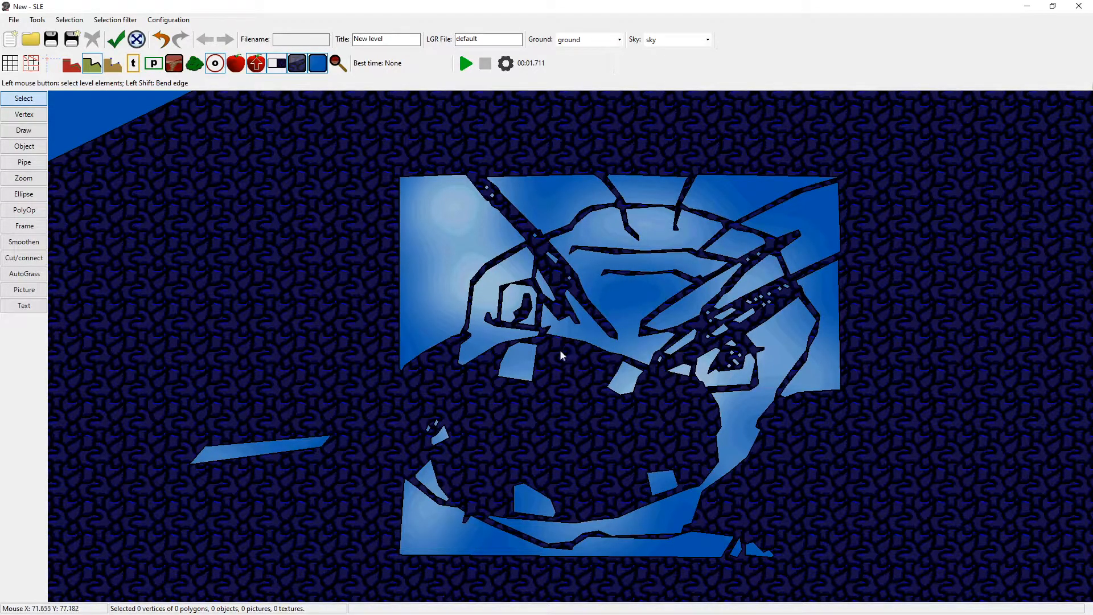
{"action": "mouse_move", "coordinate": [612, 297]}
{"action": "middle_mouse_down"}
{"action": "mouse_move", "coordinate": [605, 309]}
{"action": "mouse_move", "coordinate": [598, 275]}
{"action": "mouse_move", "coordinate": [591, 292]}
{"action": "middle_mouse_up"}
{"action": "middle_click_drag", "start_coordinate": [871, 283], "coordinate": [866, 295]}
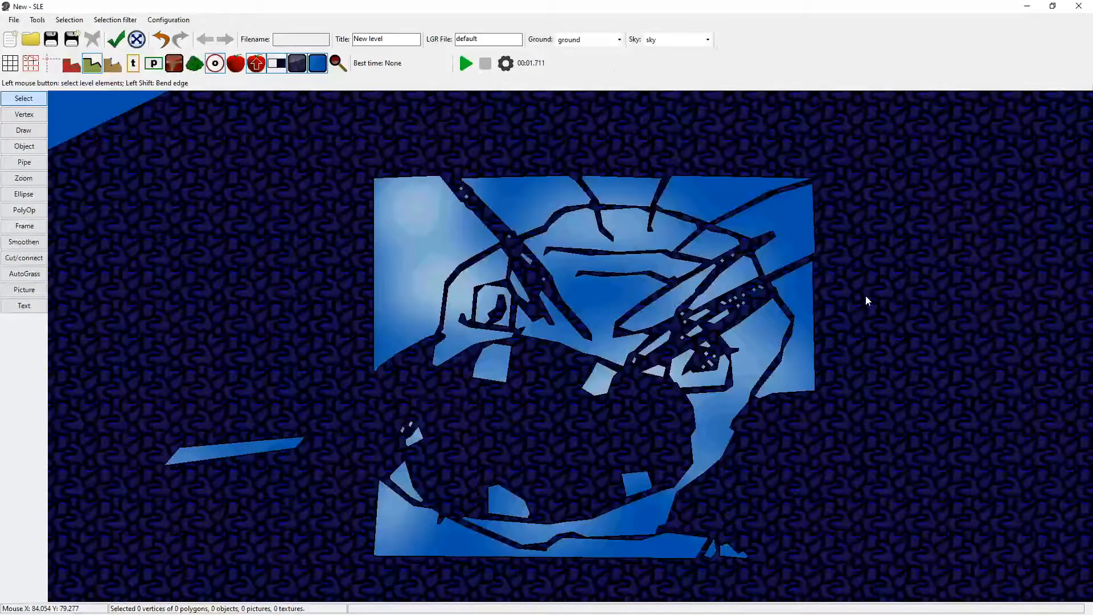
{"action": "scroll", "coordinate": [866, 305], "scroll_direction": "up", "scroll_amount": 4}
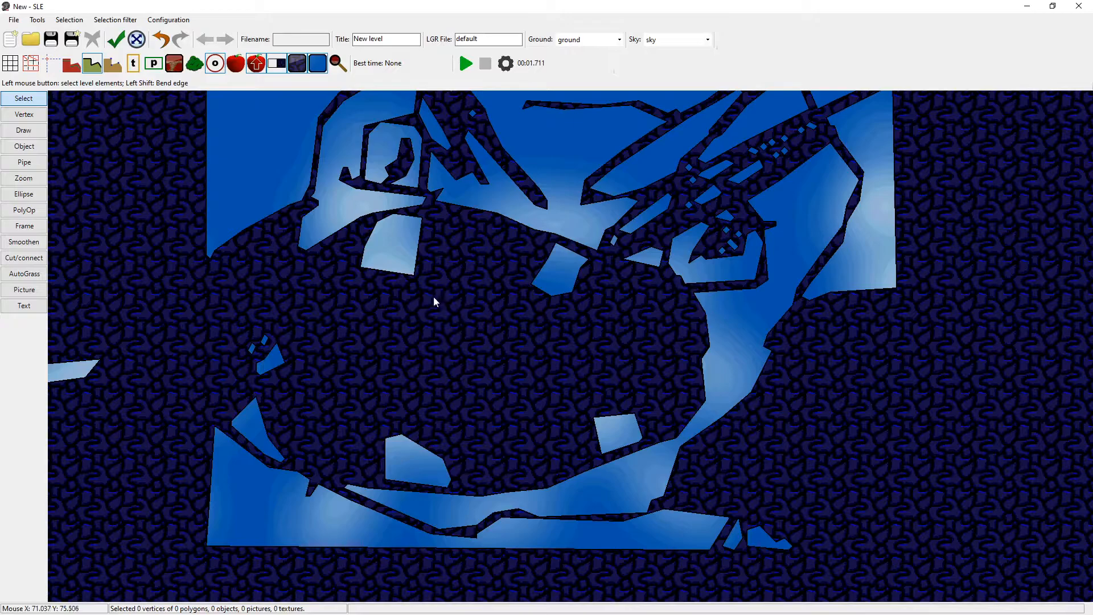
Start smoothing the long curved polygon along the lower right edge of the imported image and inspect its preview outline up close.
{"action": "left_click", "coordinate": [41, 245]}
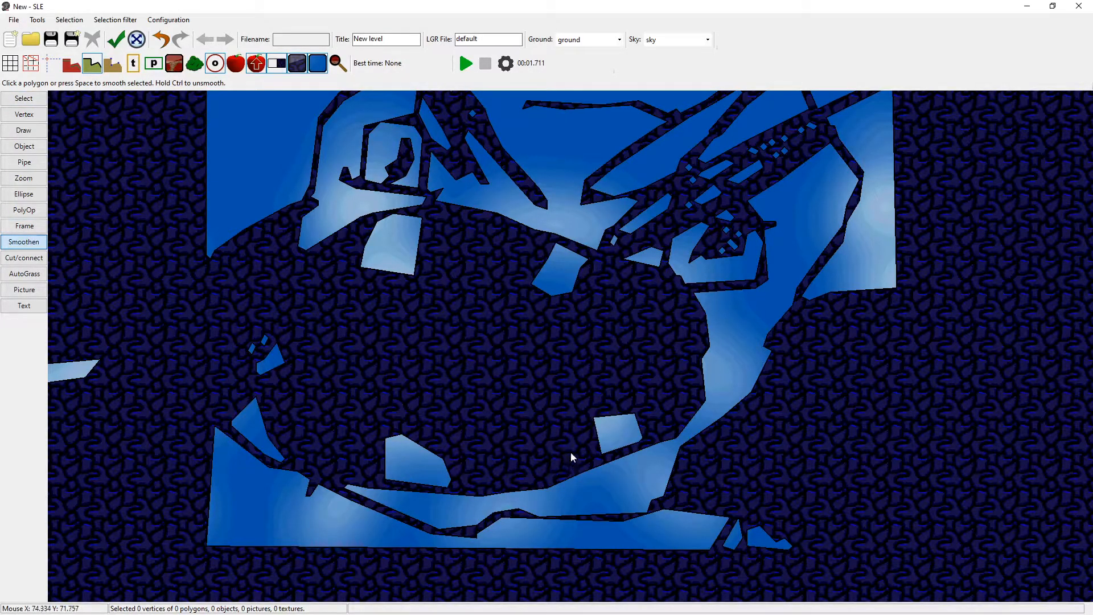
{"action": "left_click", "coordinate": [572, 479]}
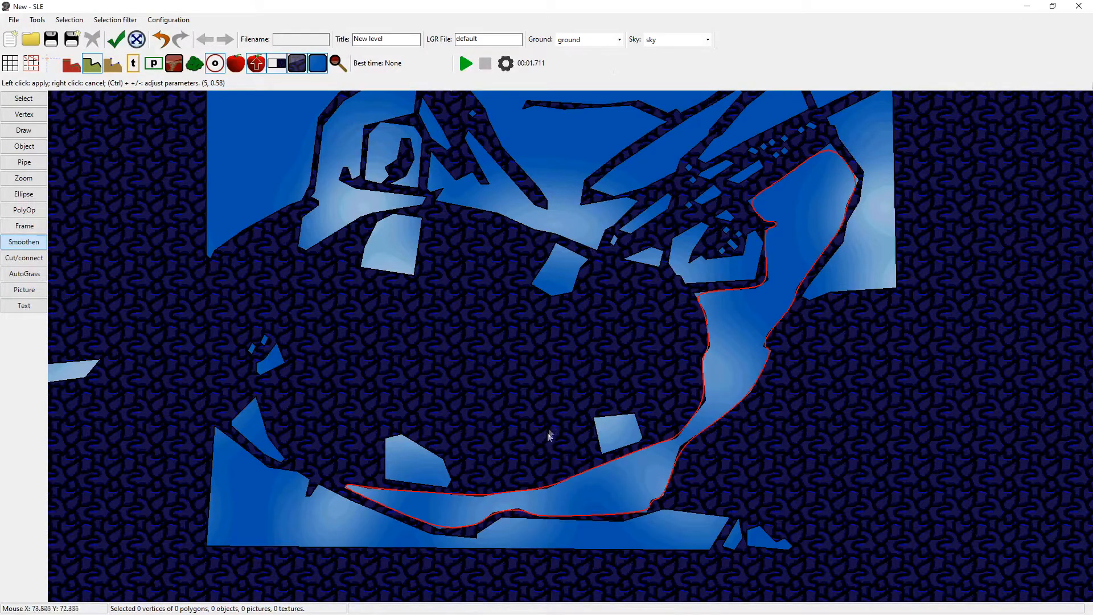
{"action": "scroll", "coordinate": [550, 431], "scroll_direction": "up", "scroll_amount": 6}
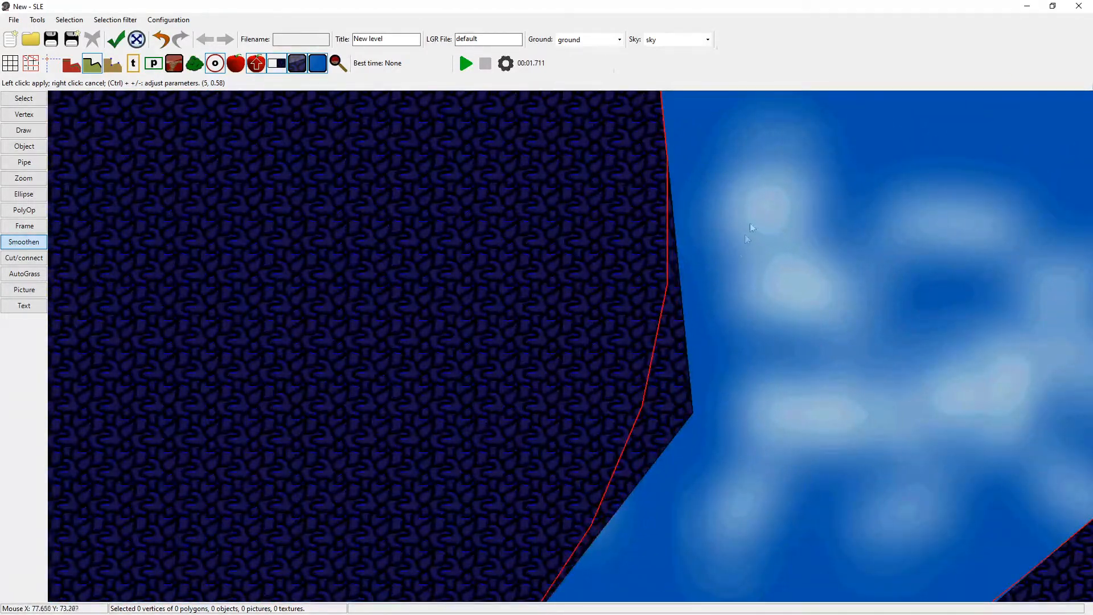
{"action": "mouse_move", "coordinate": [754, 220]}
{"action": "middle_mouse_down"}
{"action": "mouse_move", "coordinate": [739, 543]}
{"action": "mouse_move", "coordinate": [719, 547]}
{"action": "mouse_move", "coordinate": [767, 548]}
{"action": "middle_mouse_up"}
{"action": "scroll", "coordinate": [763, 321], "scroll_direction": "down", "scroll_amount": 3}
{"action": "middle_click_drag", "start_coordinate": [737, 219], "coordinate": [713, 339]}
{"action": "scroll", "coordinate": [654, 320], "scroll_direction": "up", "scroll_amount": 10}
{"action": "middle_click_drag", "start_coordinate": [785, 285], "coordinate": [672, 327]}
{"action": "scroll", "coordinate": [678, 342], "scroll_direction": "down", "scroll_amount": 8}
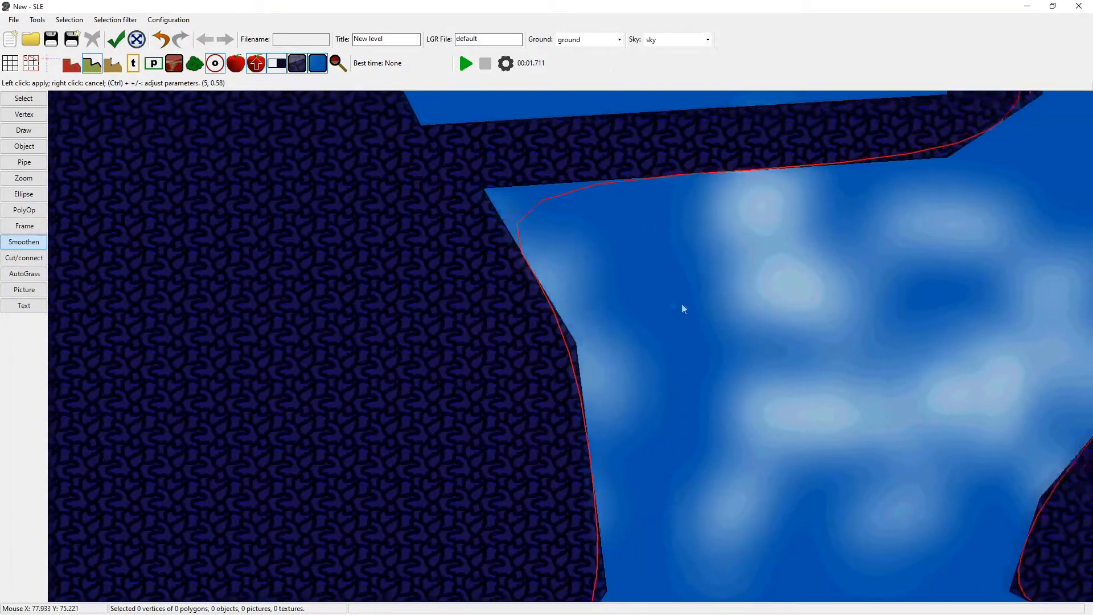
{"action": "scroll", "coordinate": [649, 296], "scroll_direction": "down", "scroll_amount": 4}
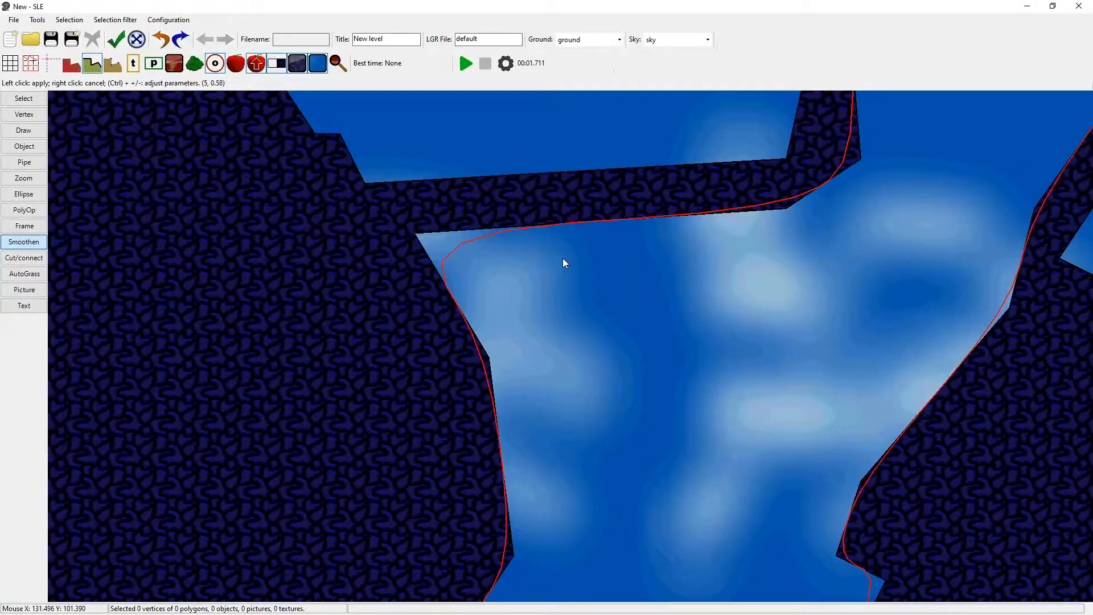
Try the smoothing parameters 5 and 0.74 on the curved polygon's preview.
{"action": "key", "text": "minus"}
{"action": "key", "text": "minus"}
{"action": "key", "text": "minus"}
{"action": "key", "text": "minus"}
{"action": "key", "text": "ctrl+minus"}
{"action": "key", "text": "ctrl+minus"}
{"action": "key", "text": "ctrl+minus"}
{"action": "key", "text": "ctrl+minus"}
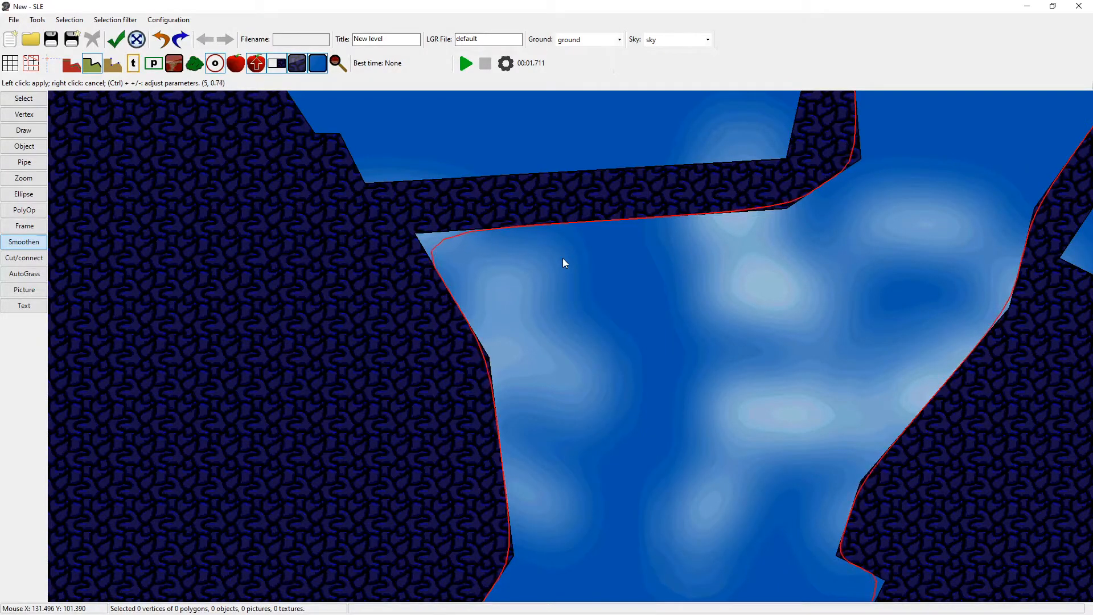
Set the smoothing parameters to 47 and 0.54 and apply the smoothing to the curved polygon.
{"action": "key", "text": "plus"}
{"action": "key", "text": "ctrl+plus"}
{"action": "key", "text": "ctrl+plus"}
{"action": "key", "text": "plus"}
{"action": "key", "text": "plus"}
{"action": "key", "text": "plus"}
{"action": "key", "text": "plus"}
{"action": "key", "text": "plus"}
{"action": "key", "text": "plus"}
{"action": "key", "text": "plus"}
{"action": "key", "text": "plus"}
{"action": "key", "text": "plus"}
{"action": "key", "text": "plus"}
{"action": "key", "text": "plus"}
{"action": "key", "text": "plus"}
{"action": "key", "text": "plus"}
{"action": "key", "text": "plus"}
{"action": "key", "text": "plus"}
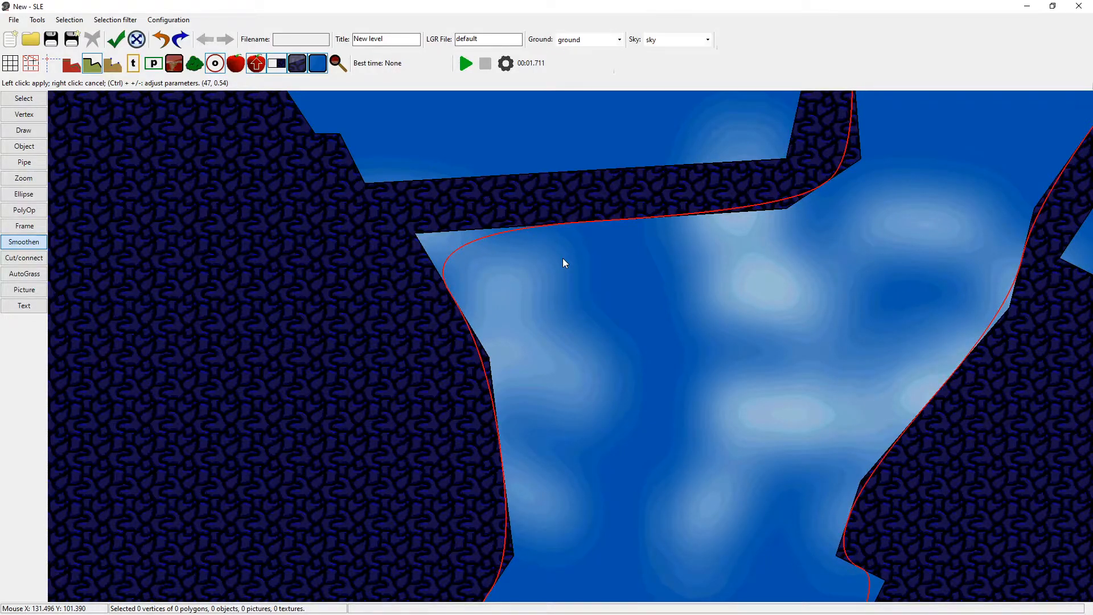
{"action": "left_click", "coordinate": [564, 262]}
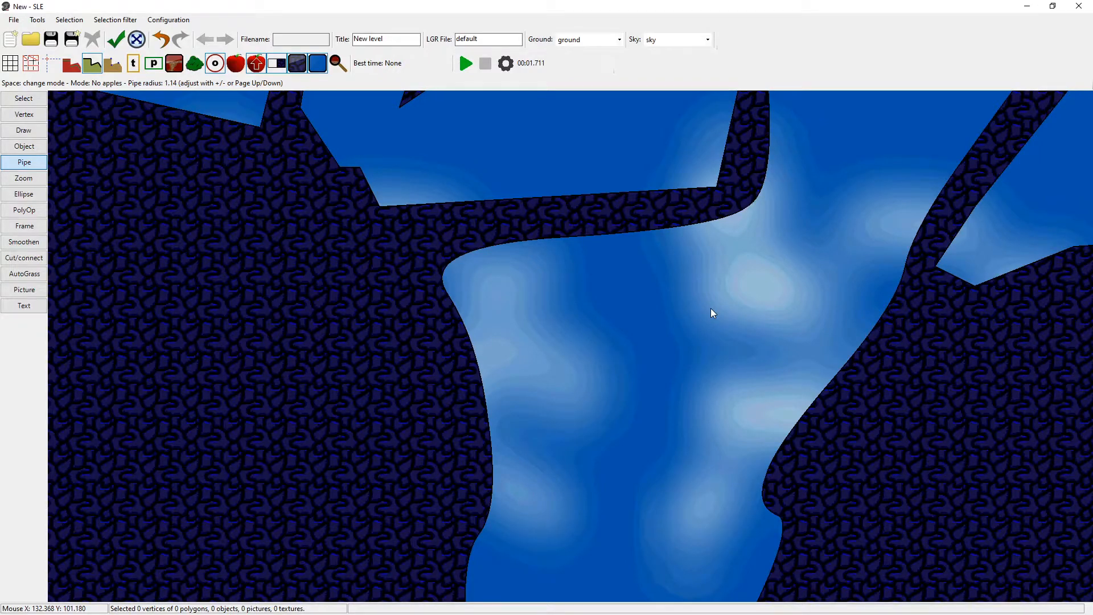
Check the smoothed polygon's vertex count, then check the level's topology and list the problems.
{"action": "key", "text": "s"}
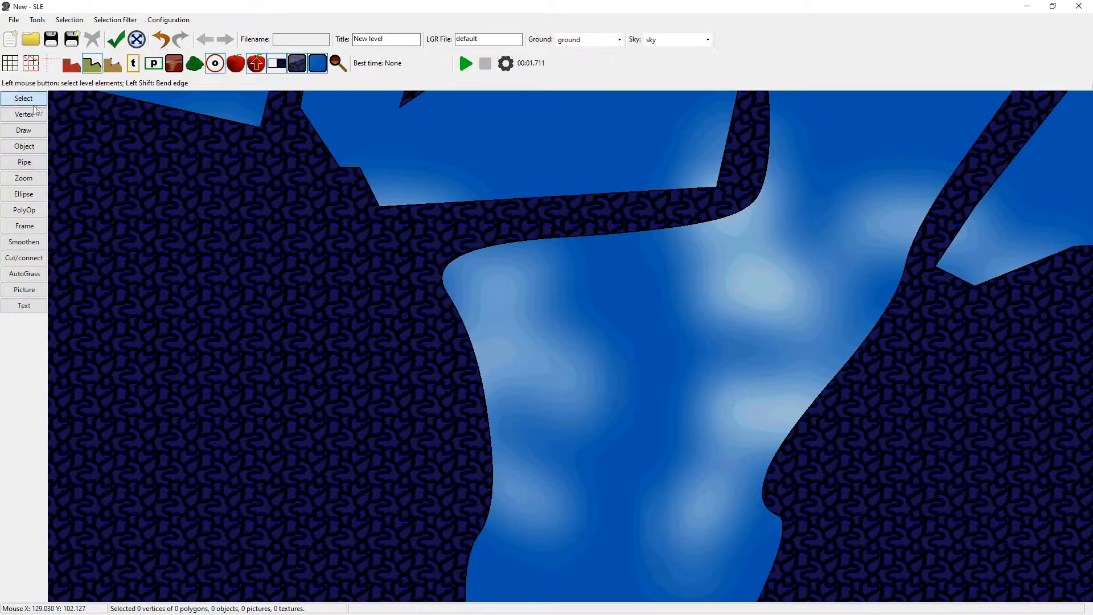
{"action": "left_click", "coordinate": [574, 239]}
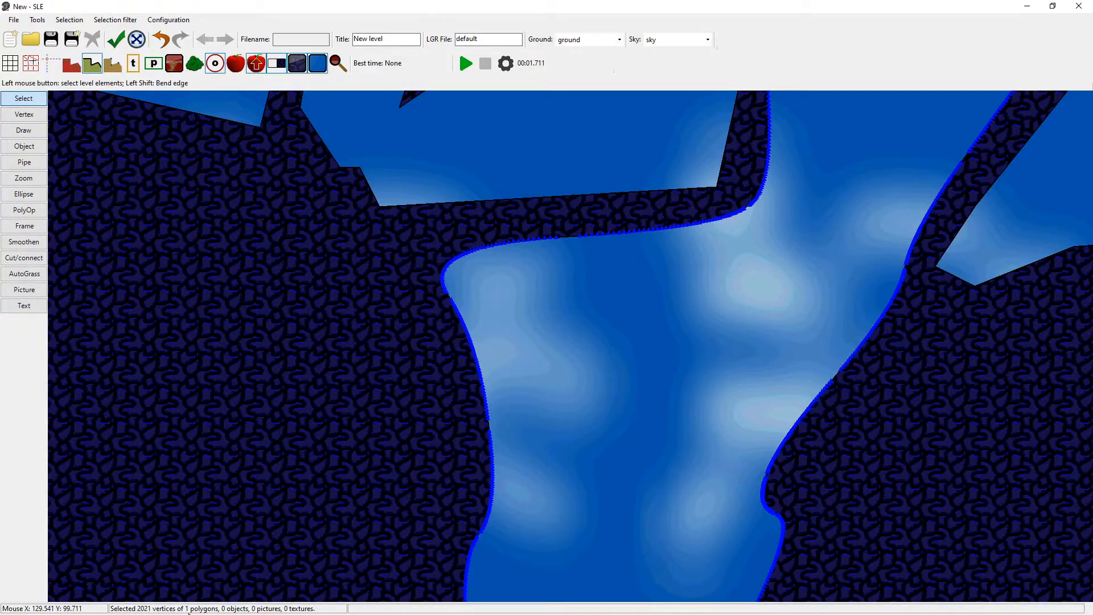
{"action": "left_click", "coordinate": [544, 277]}
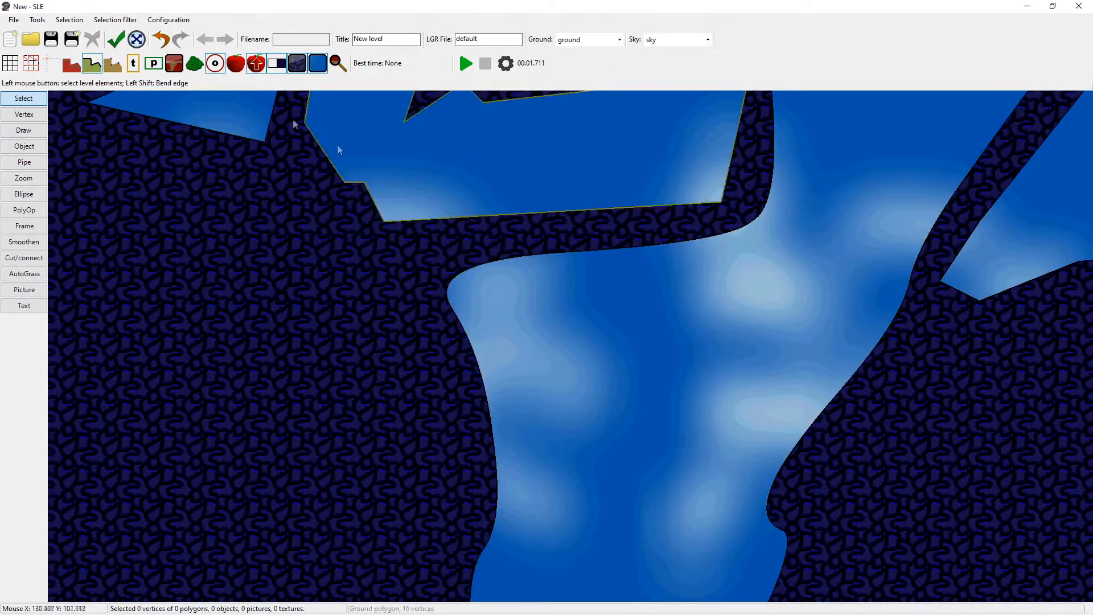
{"action": "left_click", "coordinate": [113, 41]}
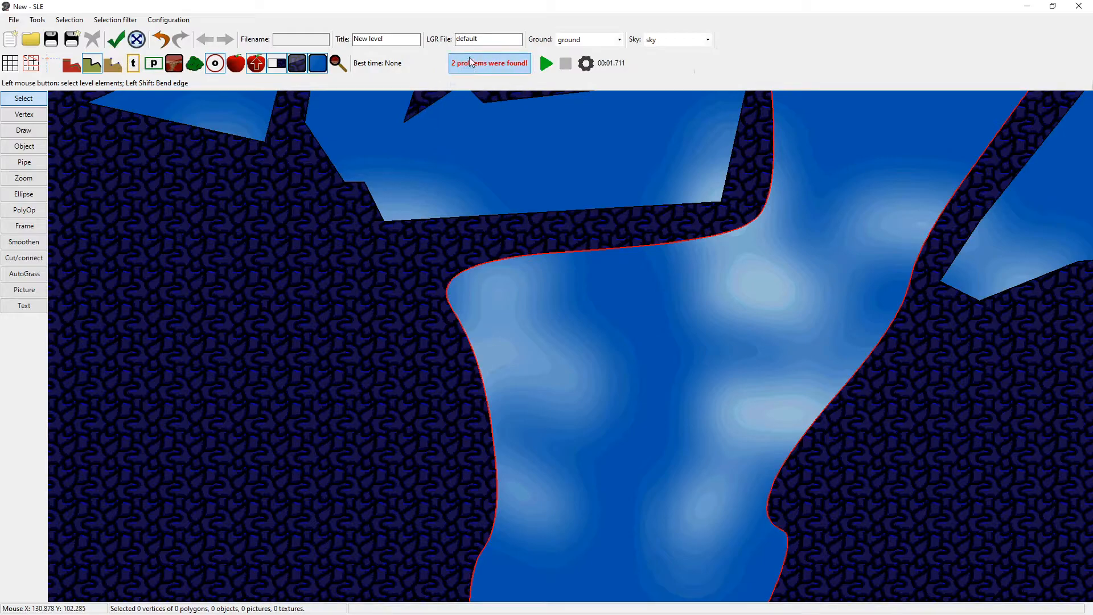
{"action": "left_click", "coordinate": [469, 67]}
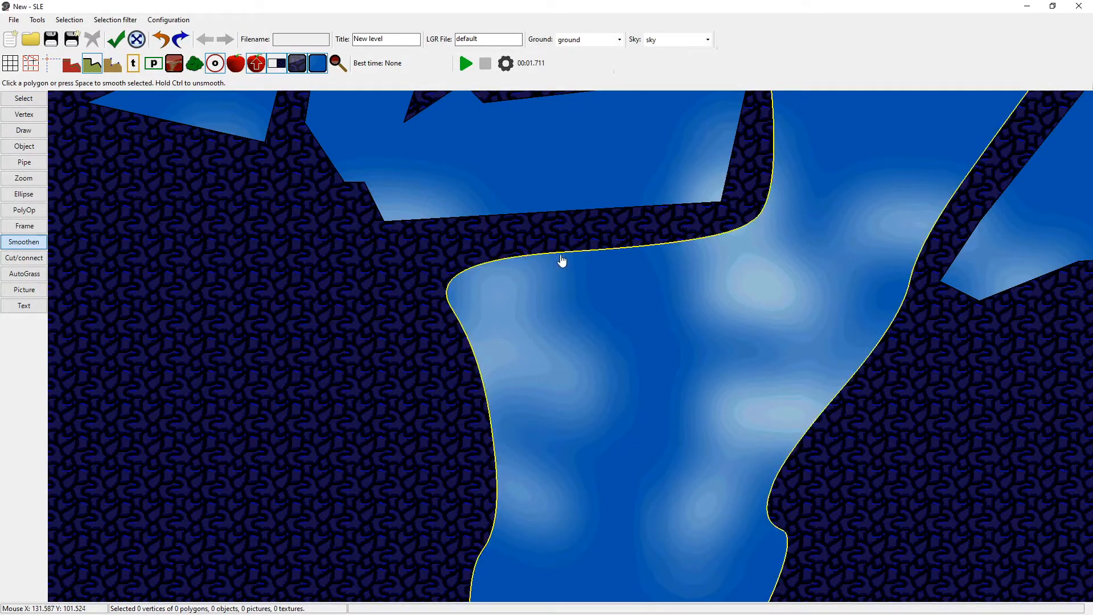
Unsmooth the curved polygon in several passes to reduce its vertices, with parameters 1.10 and 1.00 for the last pass.
{"action": "left_click", "coordinate": [563, 257]}
{"action": "left_click", "coordinate": [563, 262]}
{"action": "left_click", "coordinate": [567, 252]}
{"action": "left_click", "coordinate": [567, 253]}
{"action": "left_click", "coordinate": [567, 252], "text": "ctrl"}
{"action": "left_click", "coordinate": [567, 252], "text": "ctrl"}
{"action": "left_click", "coordinate": [566, 254], "text": "ctrl"}
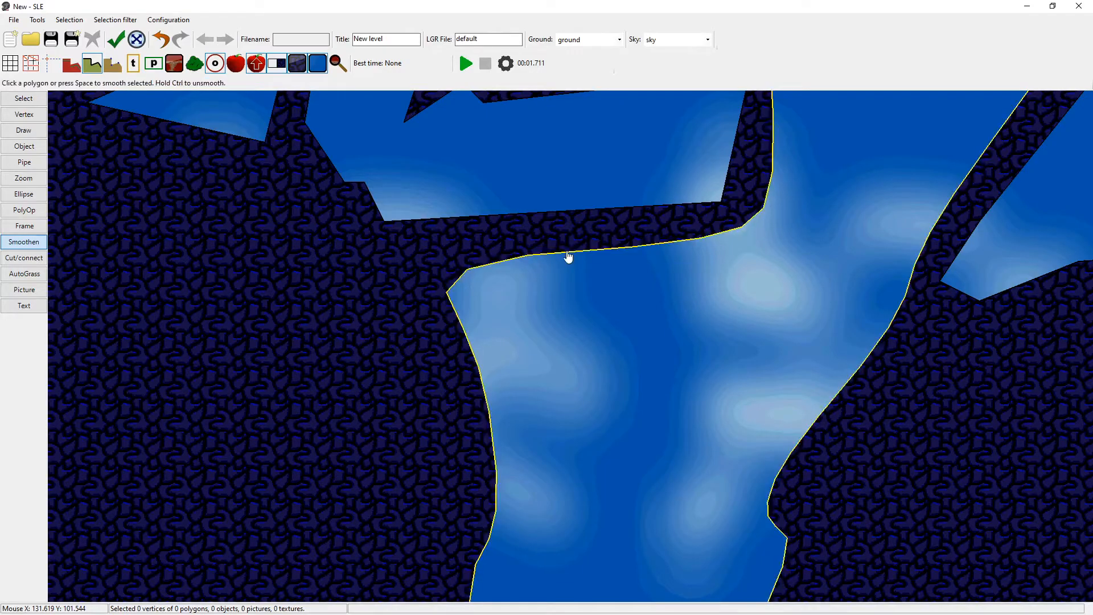
{"action": "left_click", "coordinate": [566, 254], "text": "ctrl"}
{"action": "left_click", "coordinate": [575, 253], "text": "ctrl"}
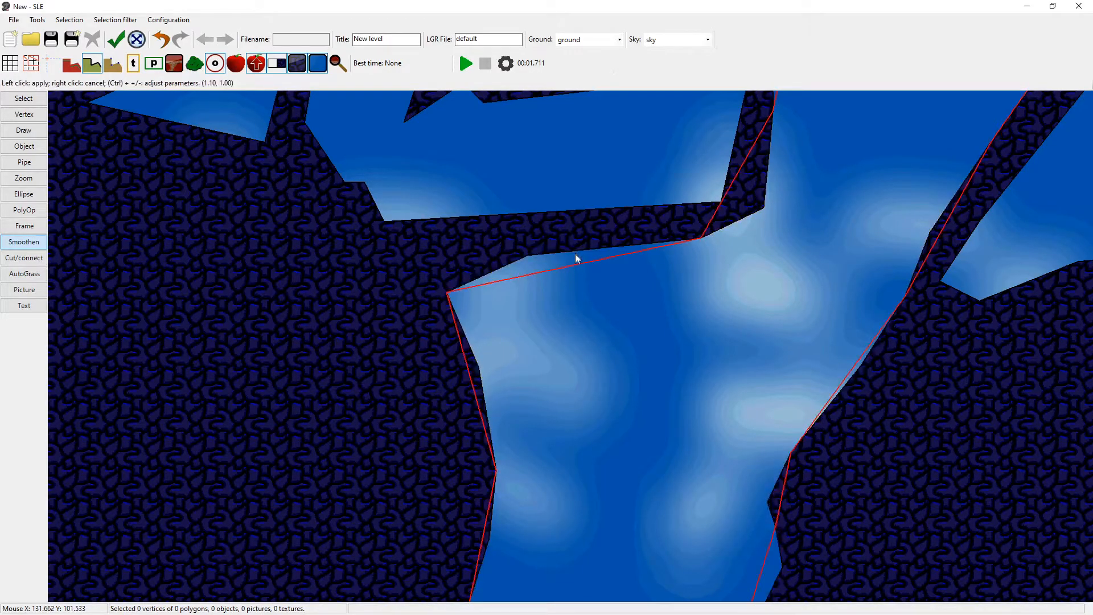
{"action": "left_click", "coordinate": [575, 253], "text": "ctrl"}
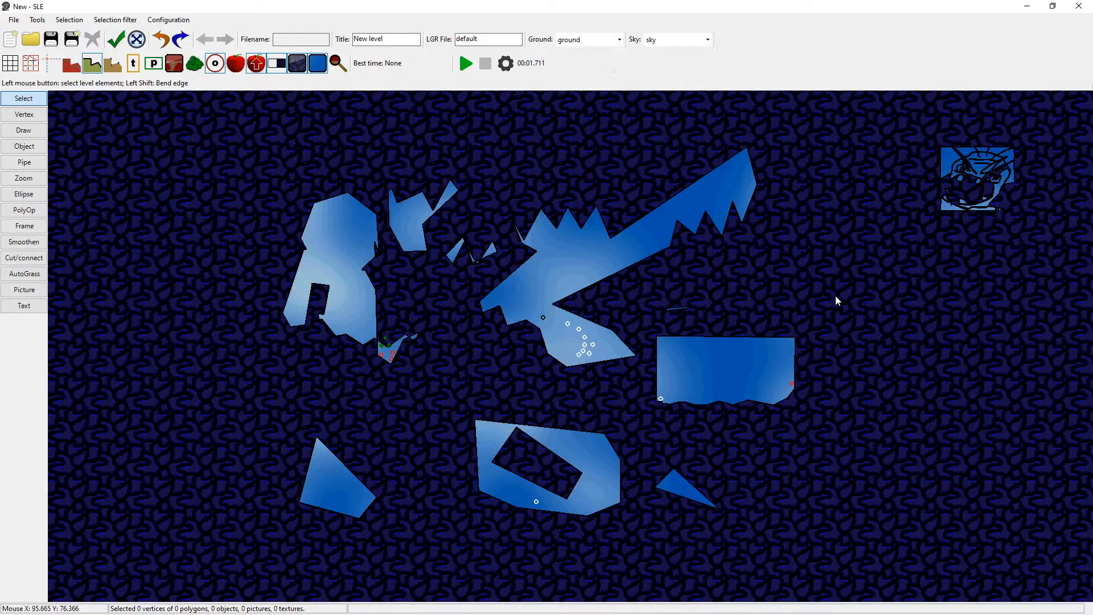
Move the bike's start object into the large jagged polygon and start playing the level from there.
{"action": "scroll", "coordinate": [433, 285], "scroll_direction": "up", "scroll_amount": 3}
{"action": "middle_click_drag", "start_coordinate": [408, 330], "coordinate": [467, 278]}
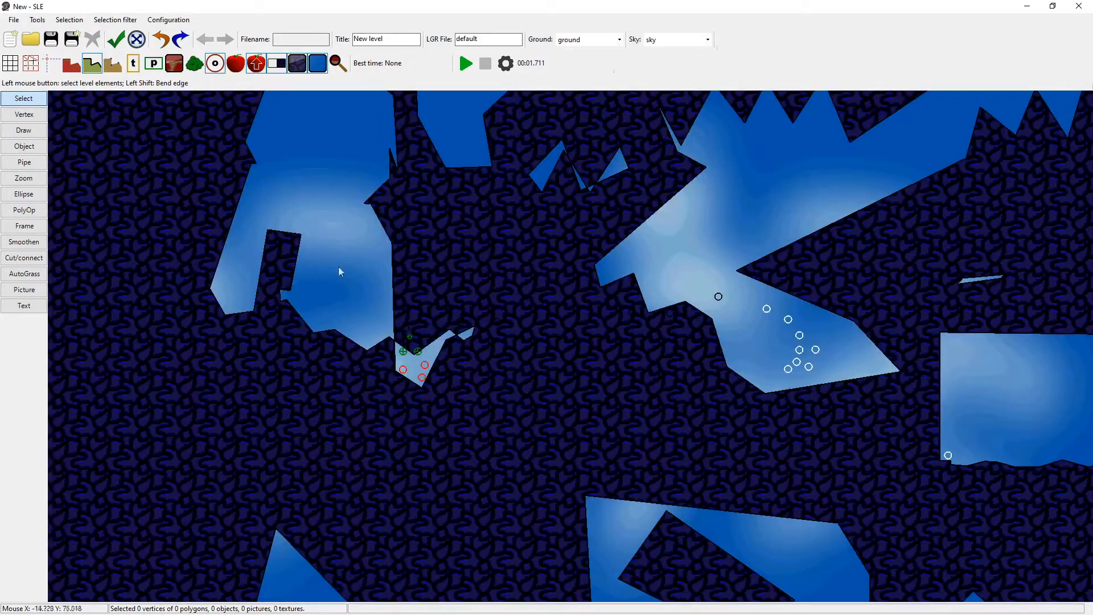
{"action": "left_click_drag", "start_coordinate": [403, 352], "coordinate": [765, 232]}
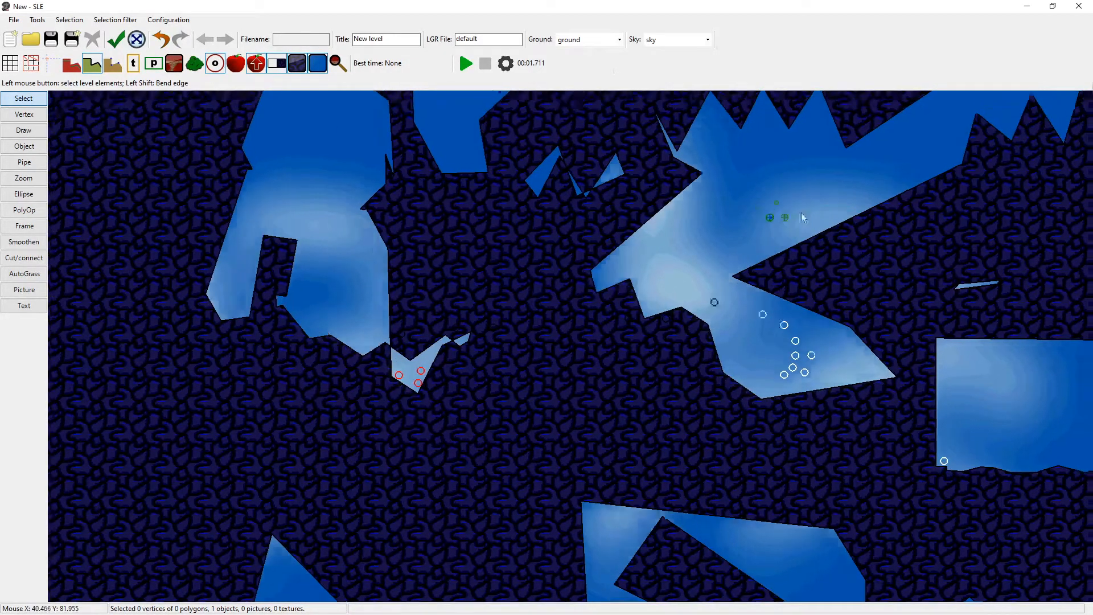
{"action": "scroll", "coordinate": [632, 280], "scroll_direction": "up", "scroll_amount": 4}
{"action": "key", "text": "F5"}
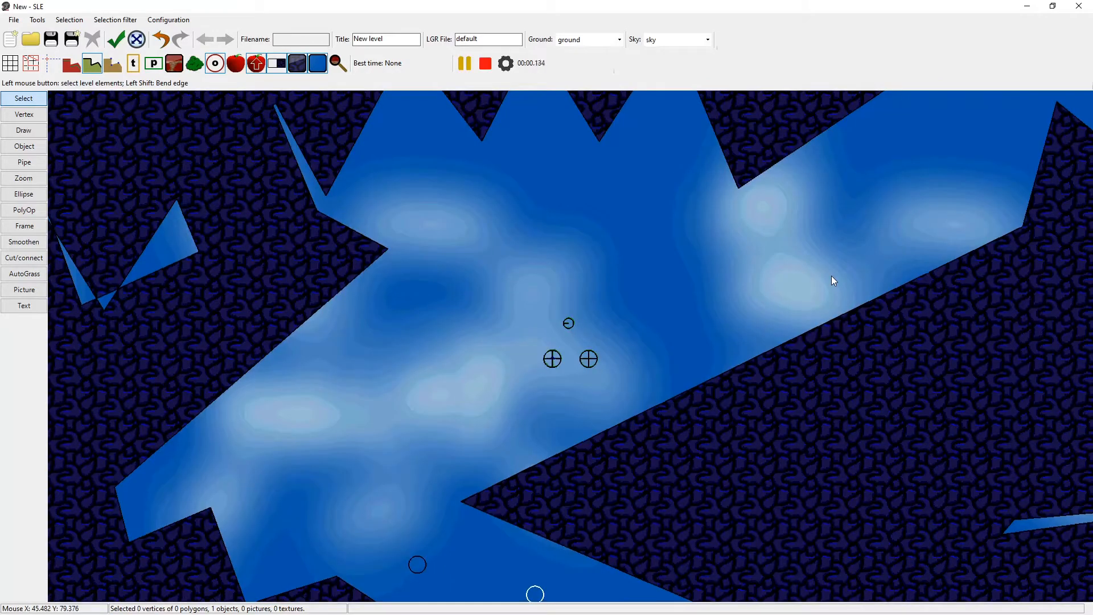